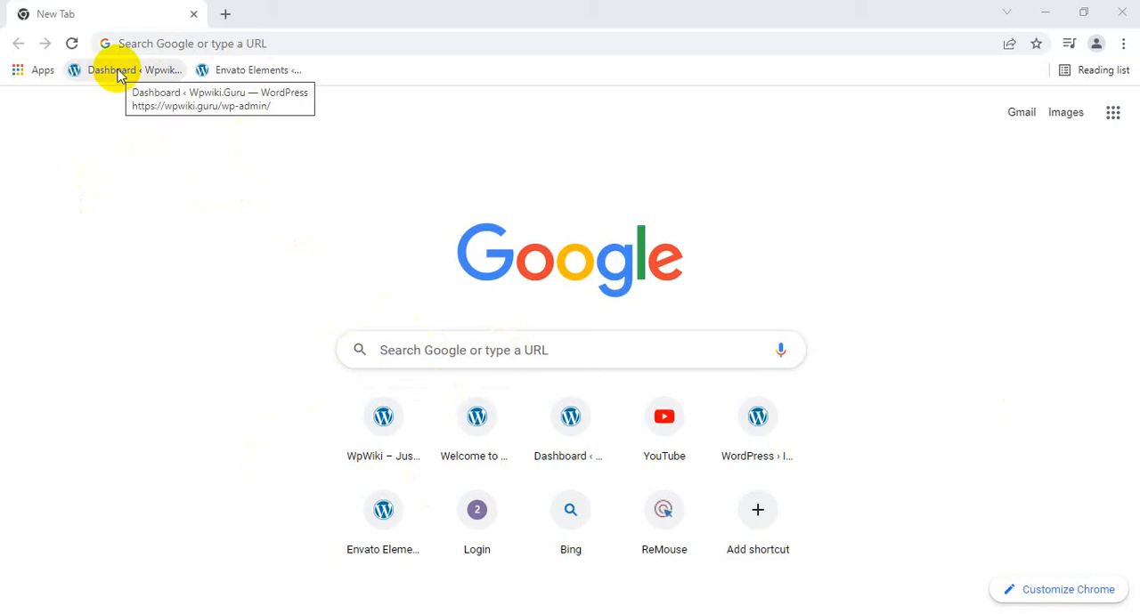
Open the WpWiki site's WordPress admin dashboard and go to the WP Reset tool.
left_click(105, 71)
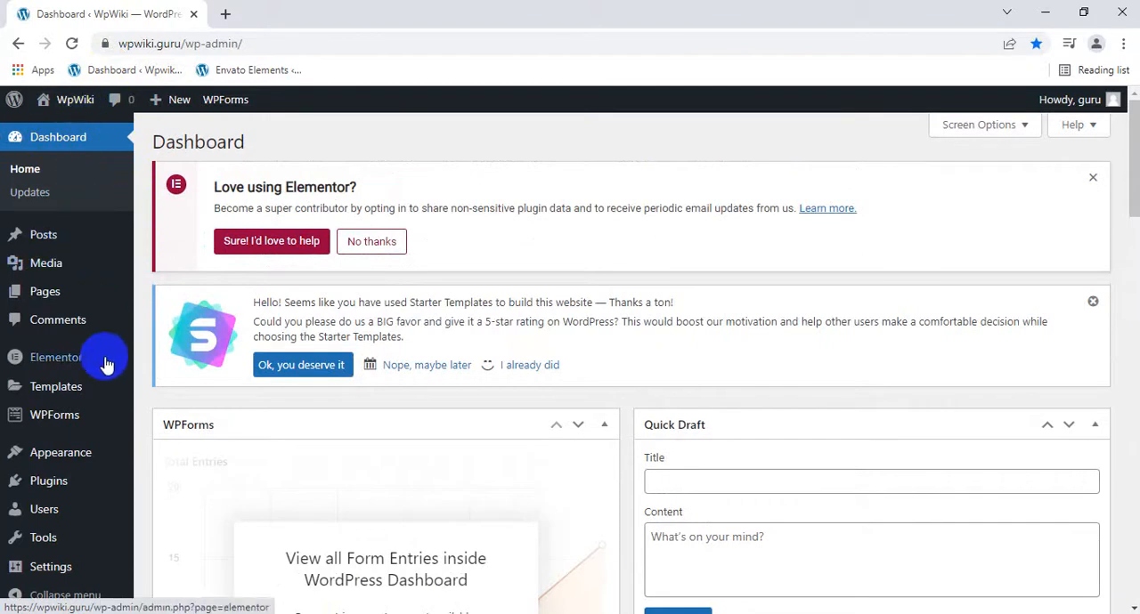
mouse_move(49, 543)
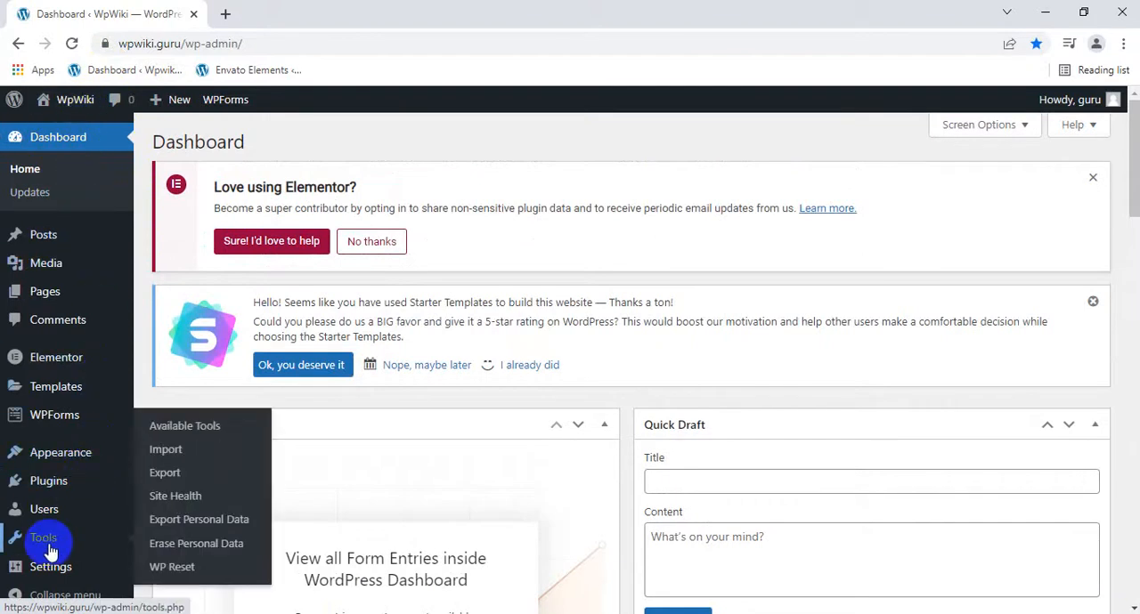
scroll(51, 553, "down", 1)
scroll(48, 541, "down", 1)
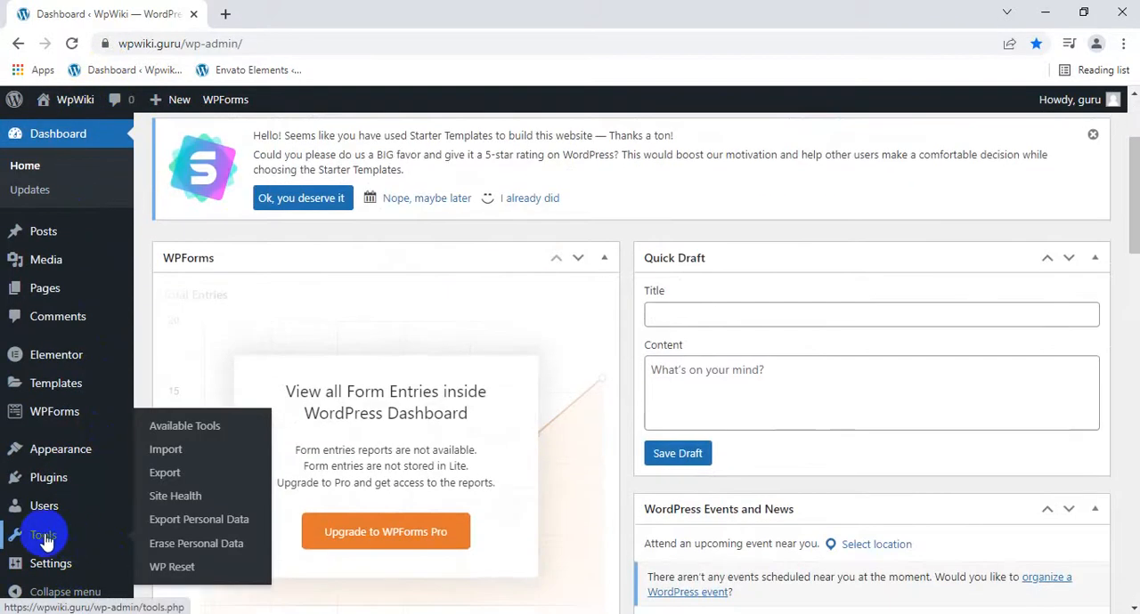
left_click(43, 539)
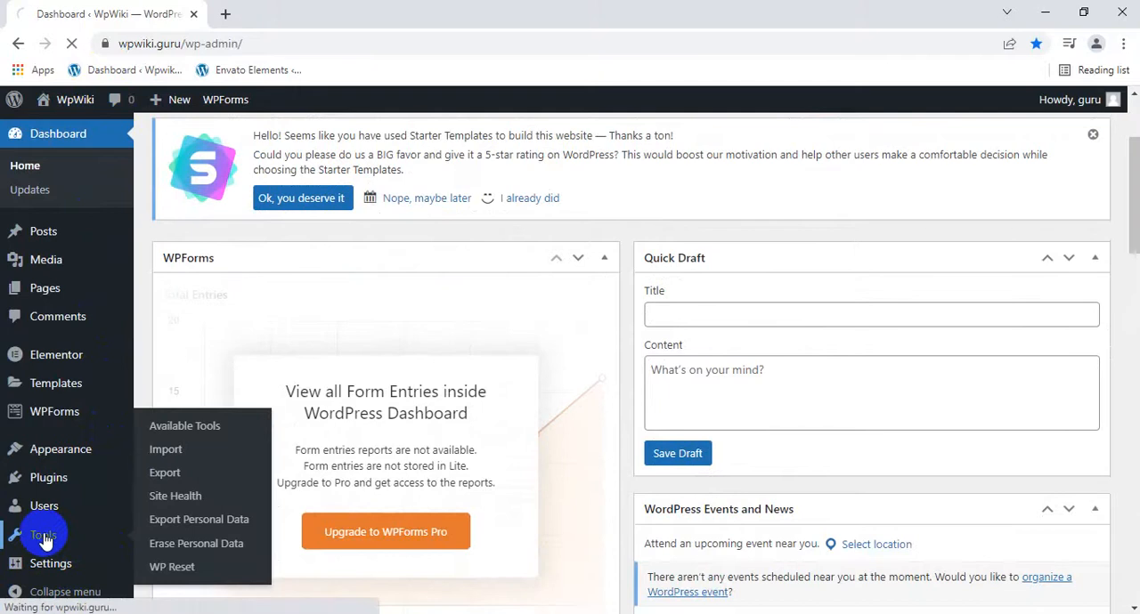
scroll(54, 547, "down", 2)
mouse_move(102, 567)
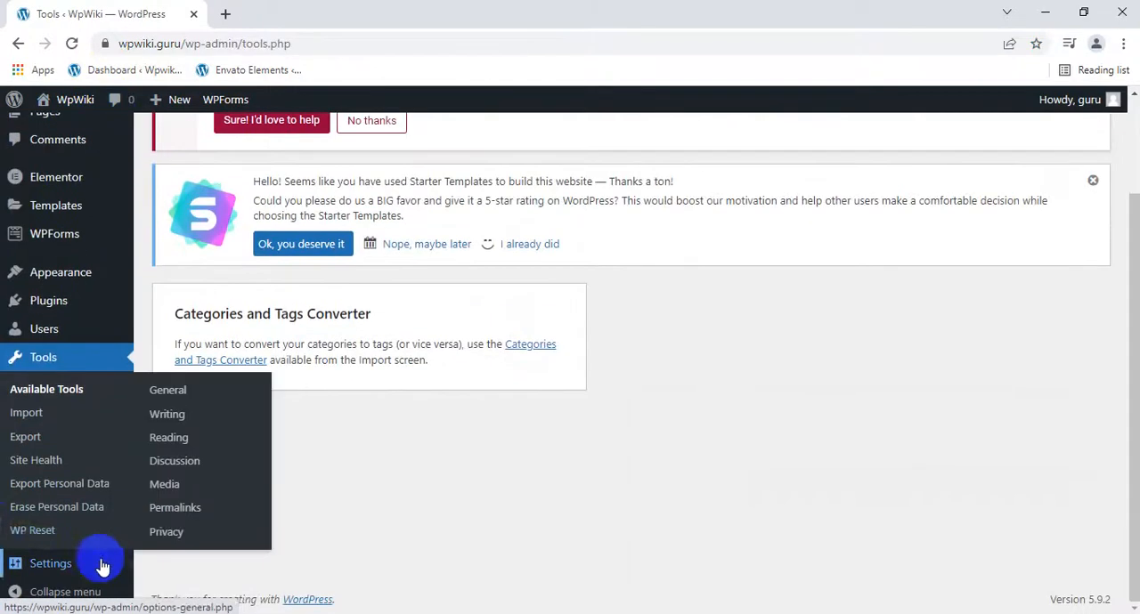
left_click(24, 533)
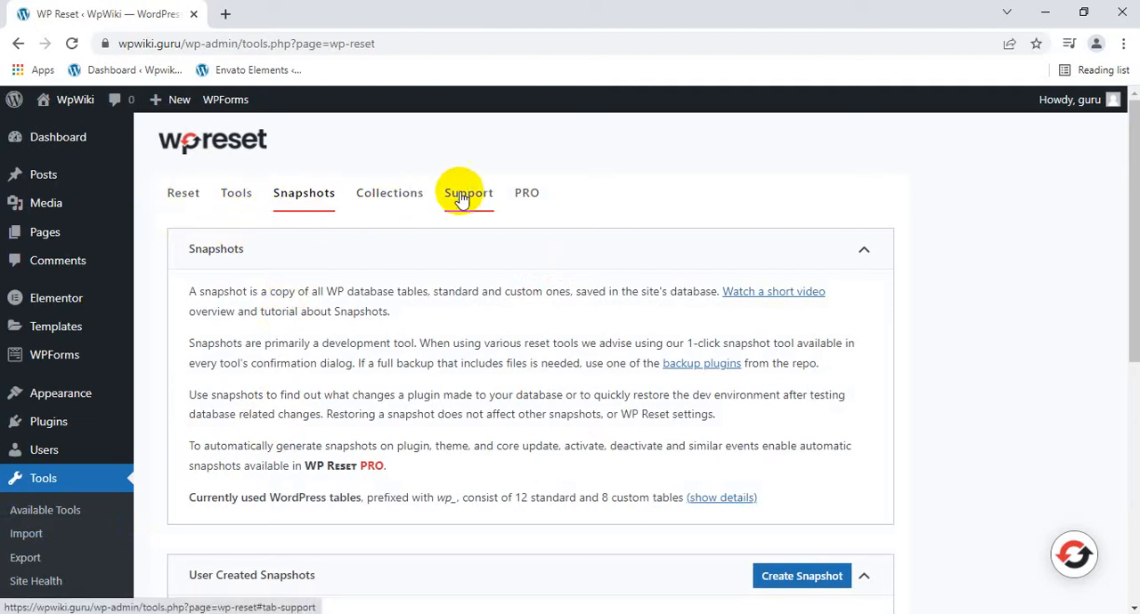
Restore the user-created snapshot named astra and reload the page with the restored data.
scroll(539, 214, "down", 5)
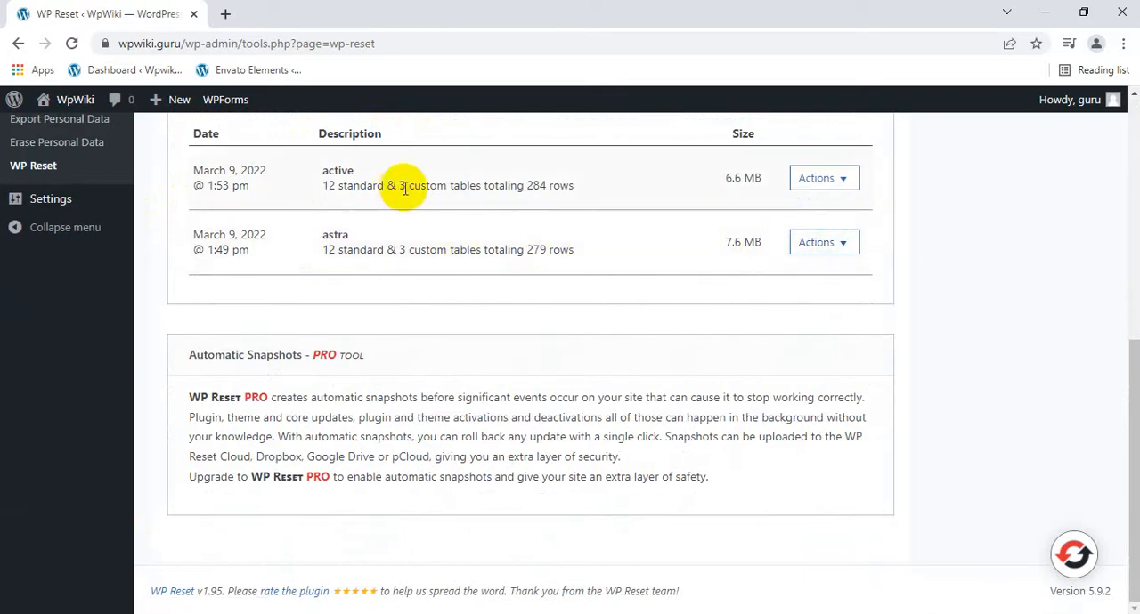
scroll(397, 187, "up", 1)
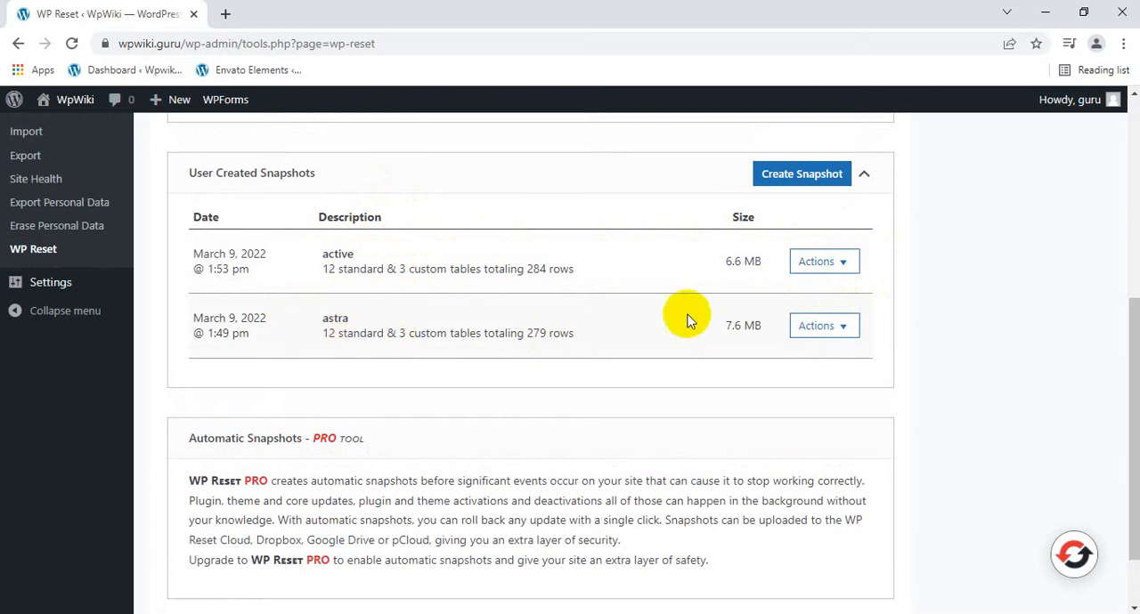
left_click(813, 327)
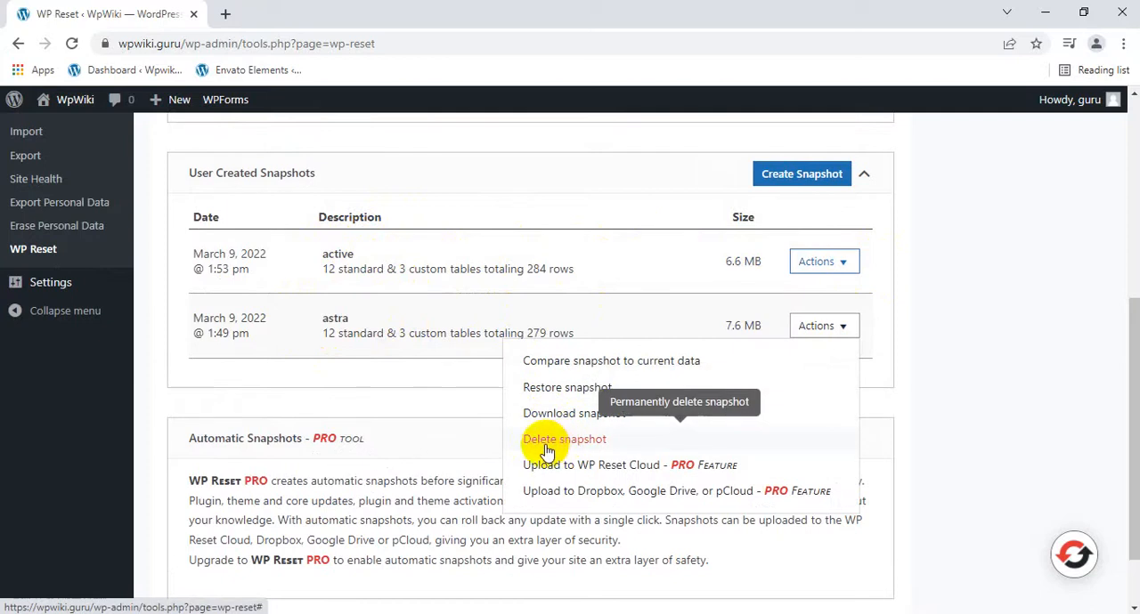
left_click(564, 388)
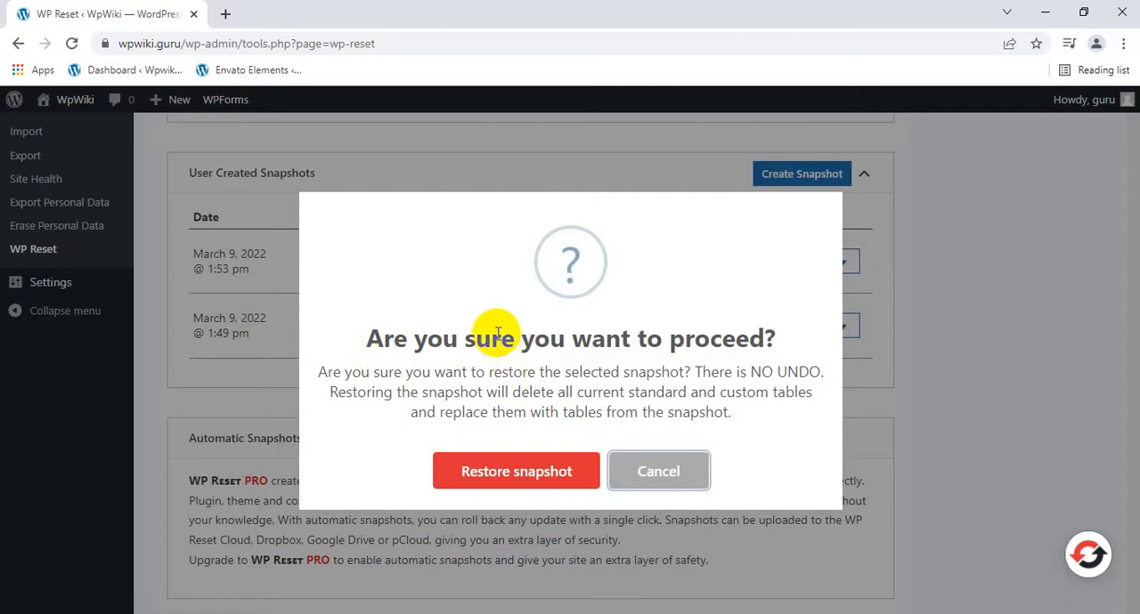
left_click(500, 477)
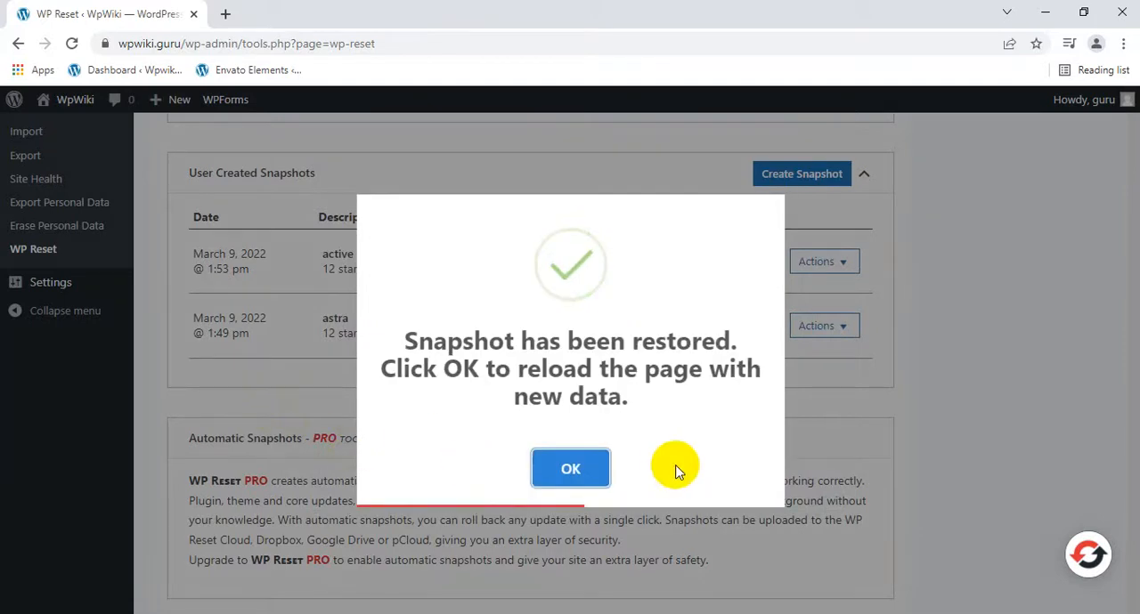
left_click(543, 467)
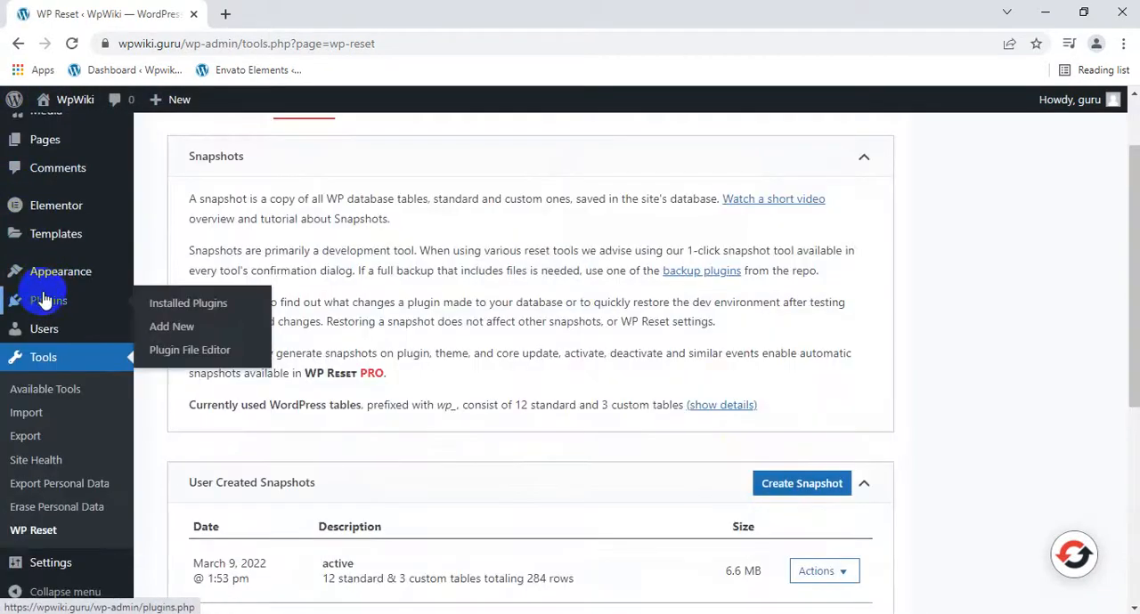
Start building a website with Starter Templates and choose Elementor as the page builder.
mouse_move(58, 277)
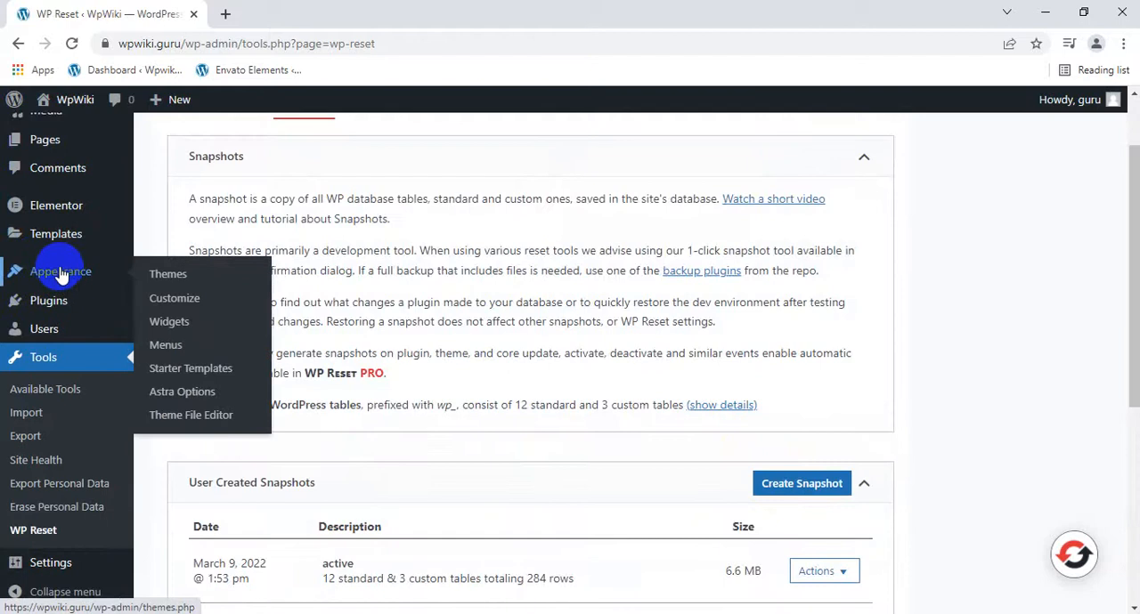
left_click(187, 370)
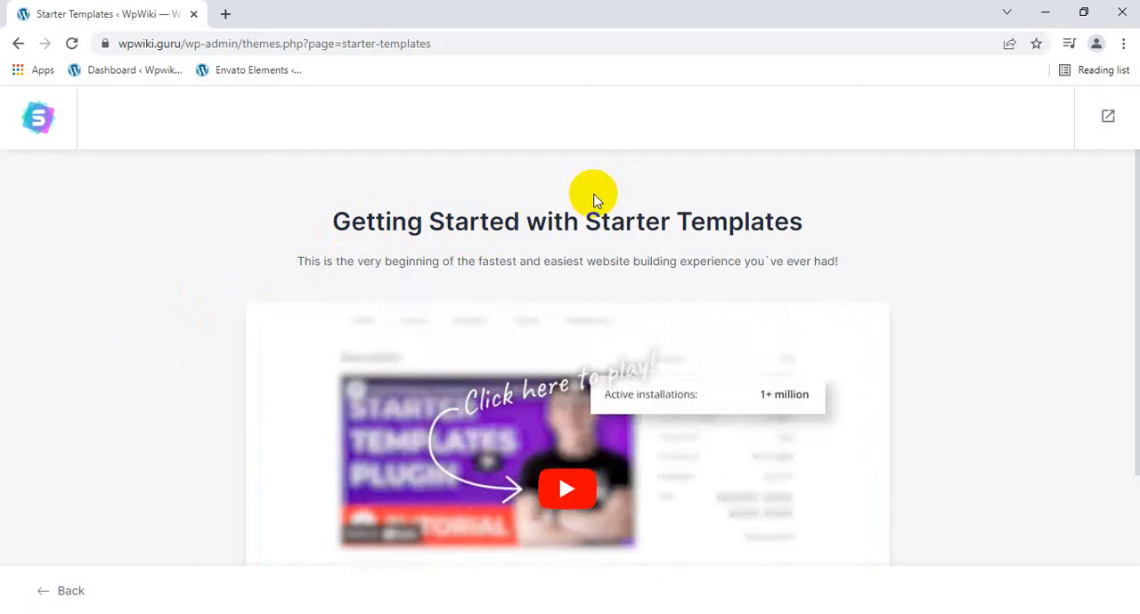
scroll(595, 193, "down", 3)
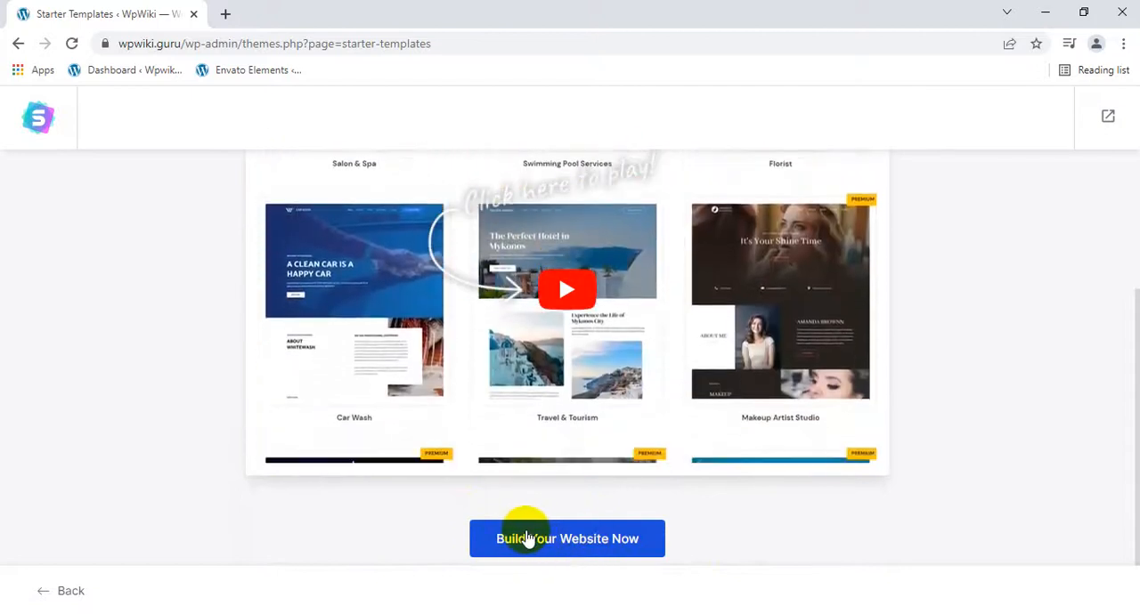
left_click(524, 537)
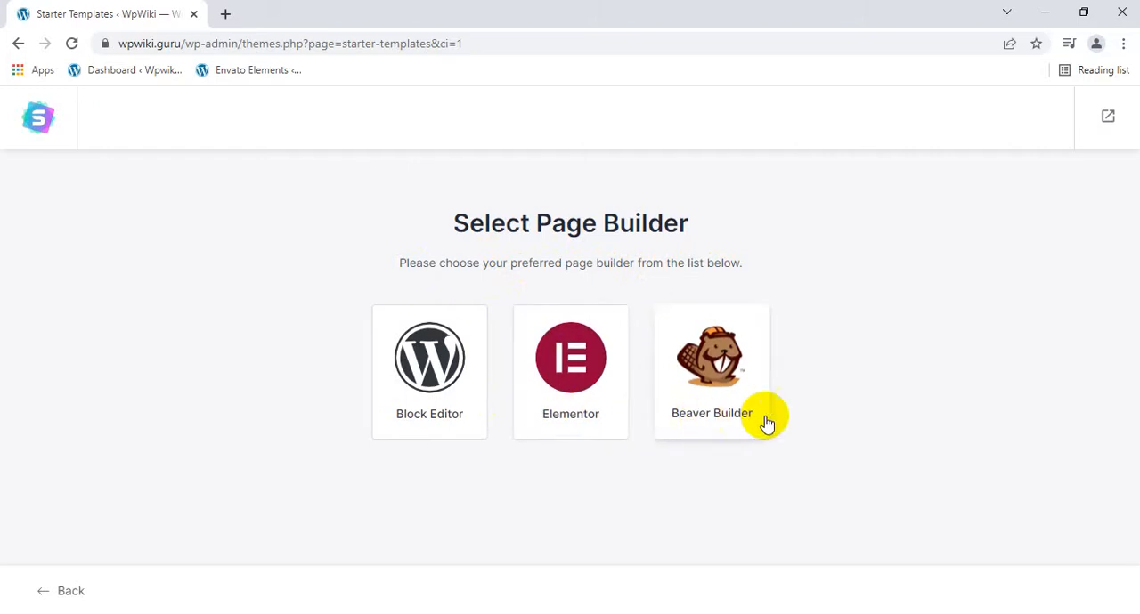
left_click(554, 372)
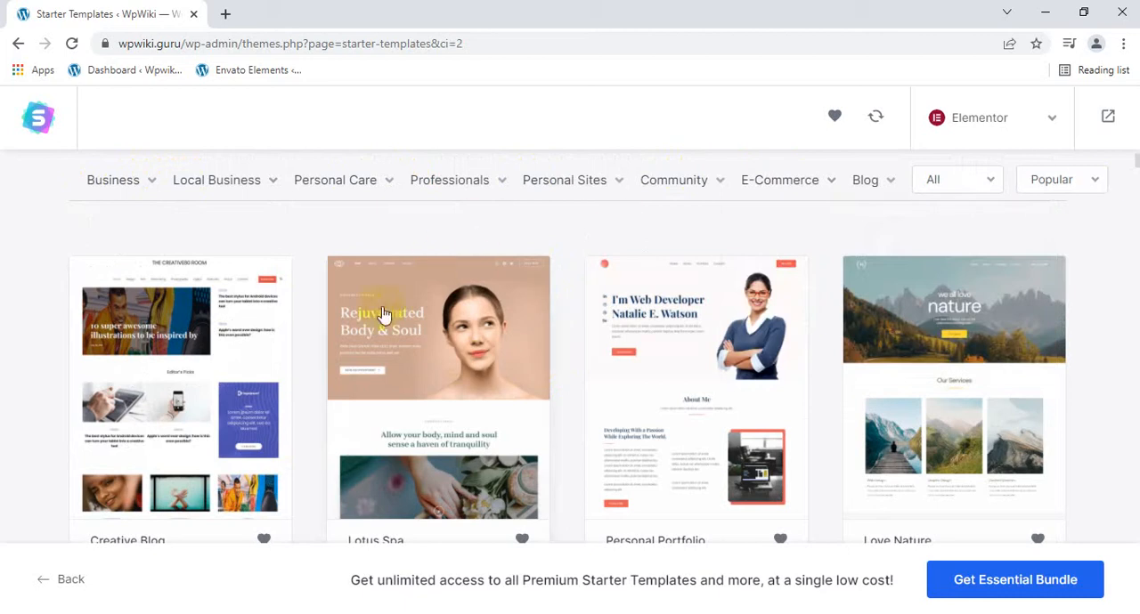
Browse the Elementor starter template gallery, comparing the categories and the free and premium designs.
mouse_move(323, 187)
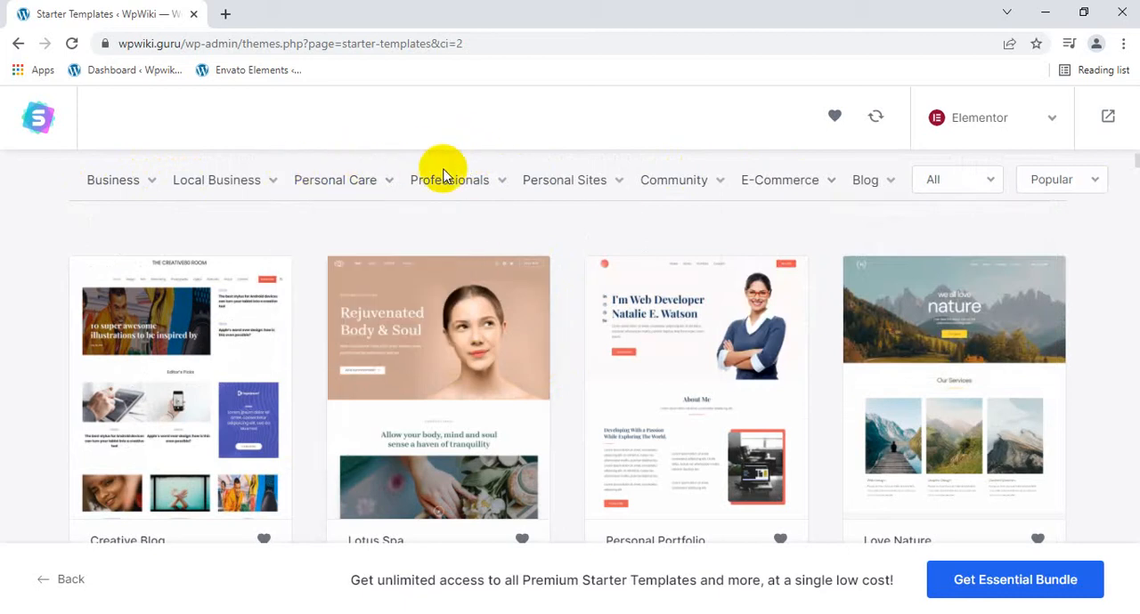
mouse_move(425, 203)
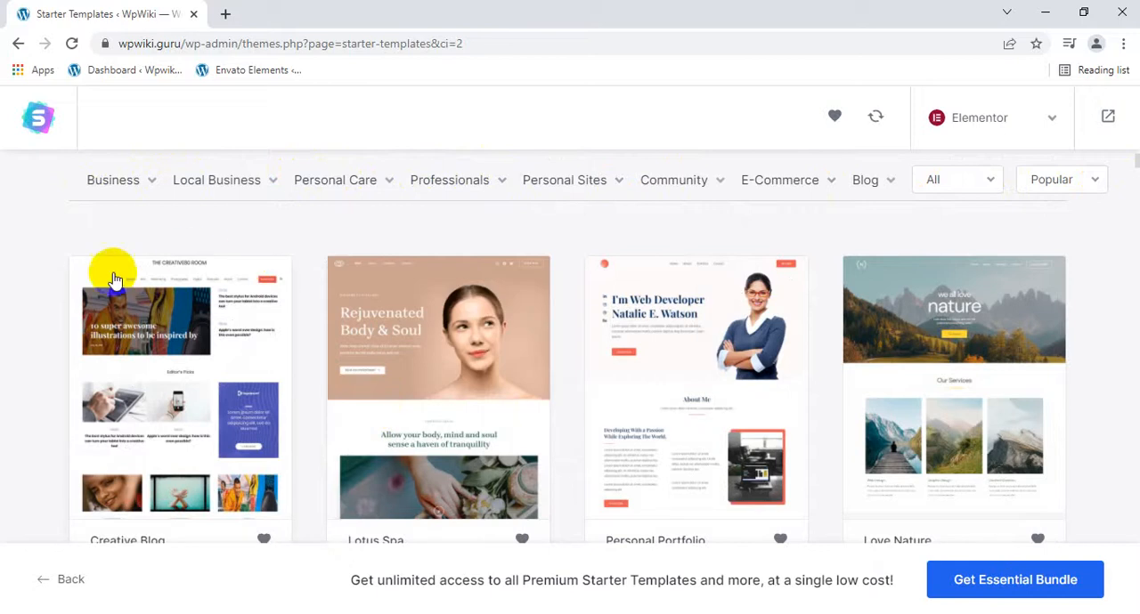
scroll(410, 254, "down", 2)
scroll(421, 256, "down", 4)
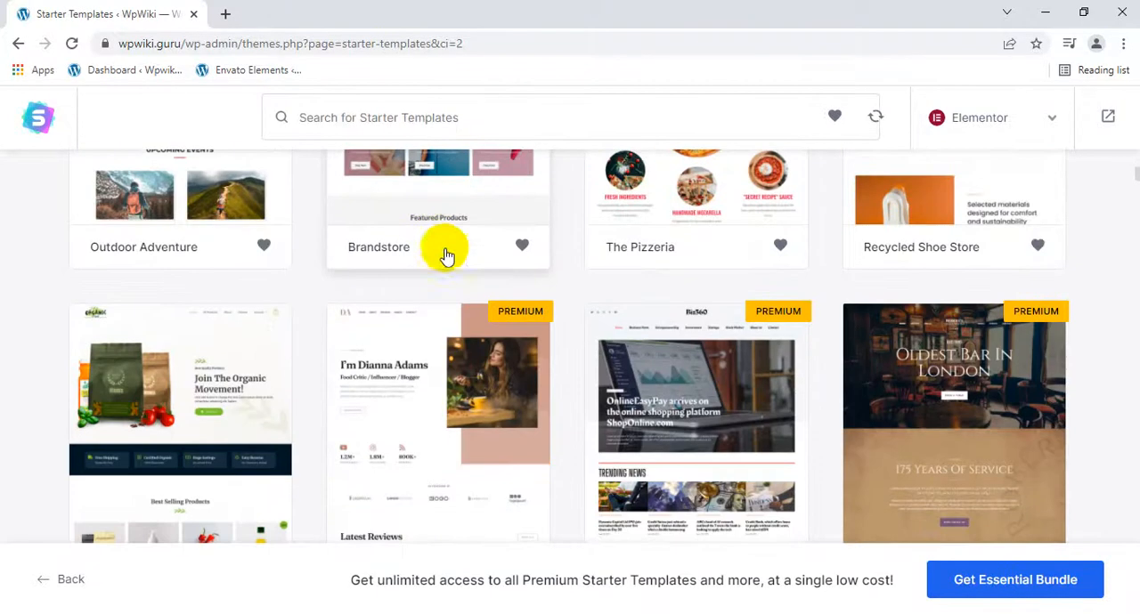
scroll(437, 331, "down", 3)
scroll(481, 386, "down", 5)
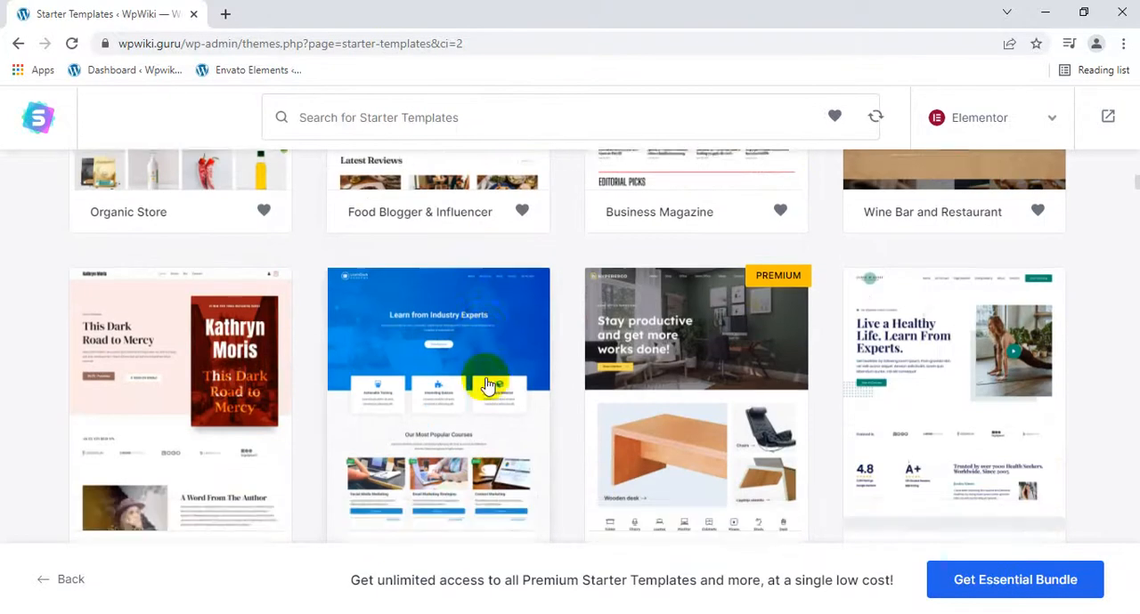
scroll(516, 345, "down", 2)
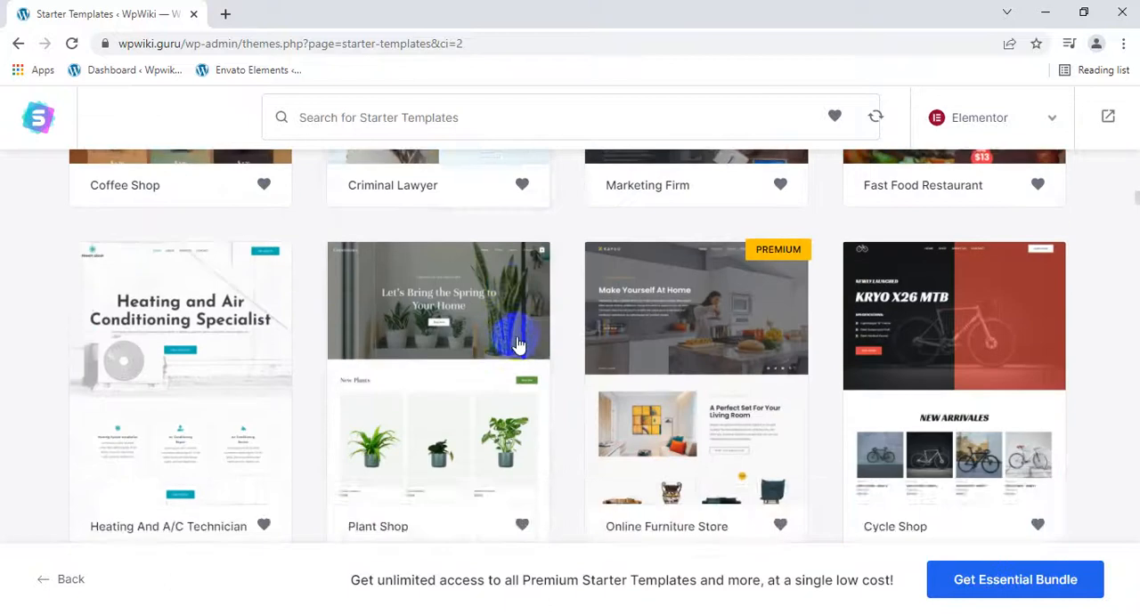
scroll(521, 334, "up", 4)
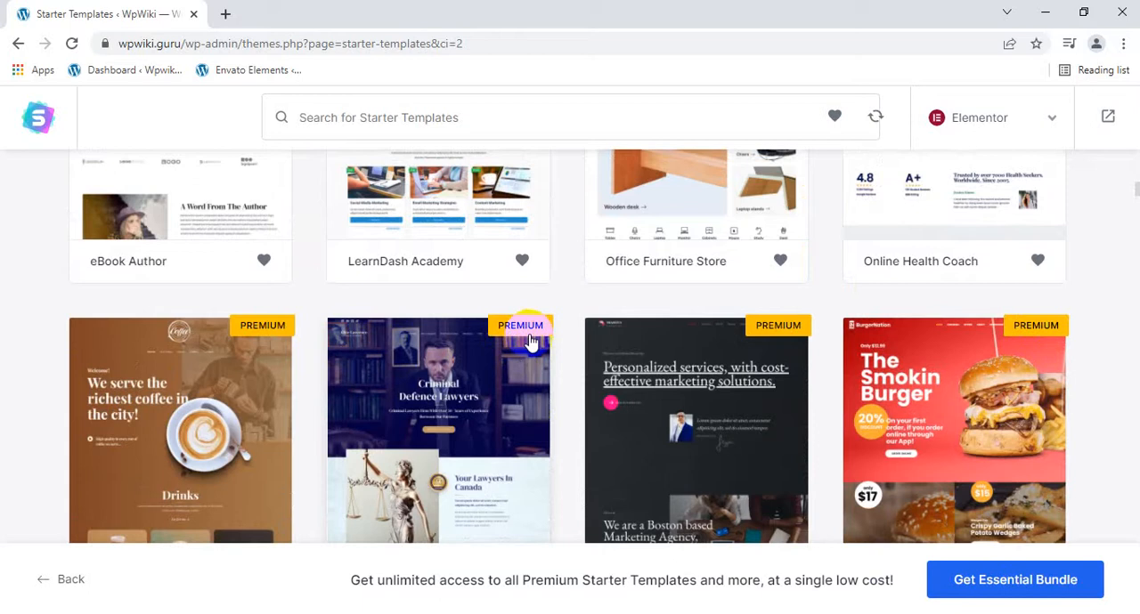
scroll(570, 323, "down", 3)
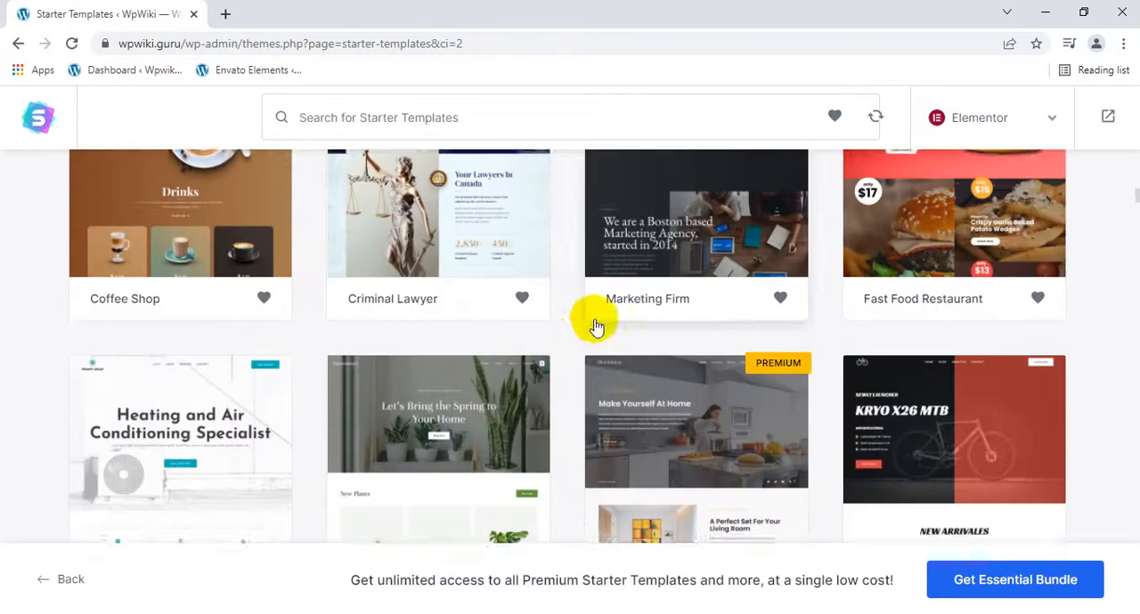
scroll(967, 269, "up", 3)
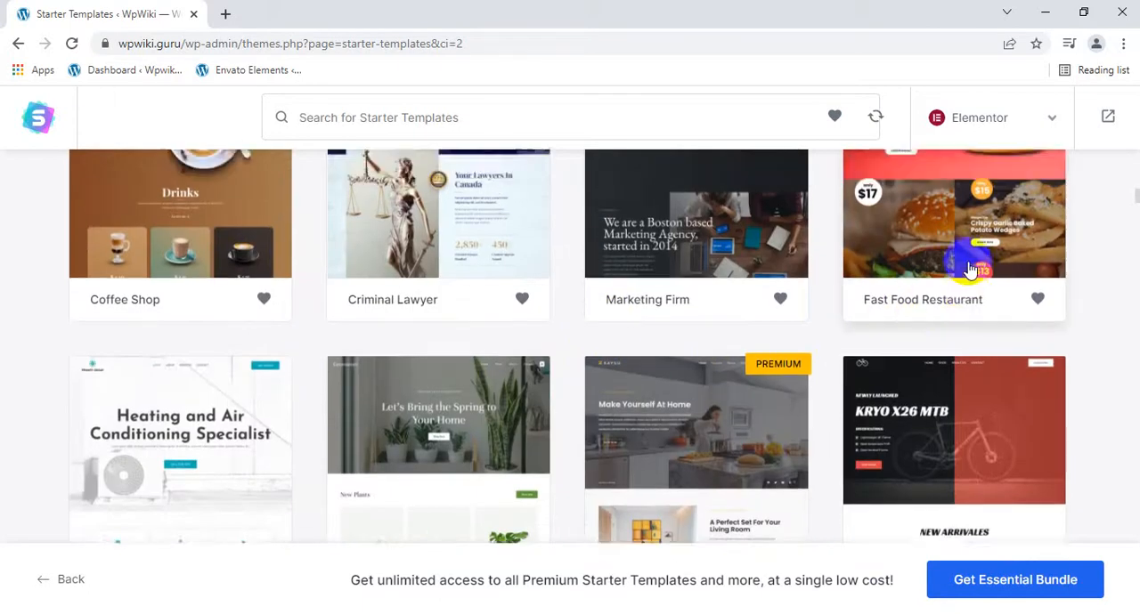
scroll(969, 278, "down", 5)
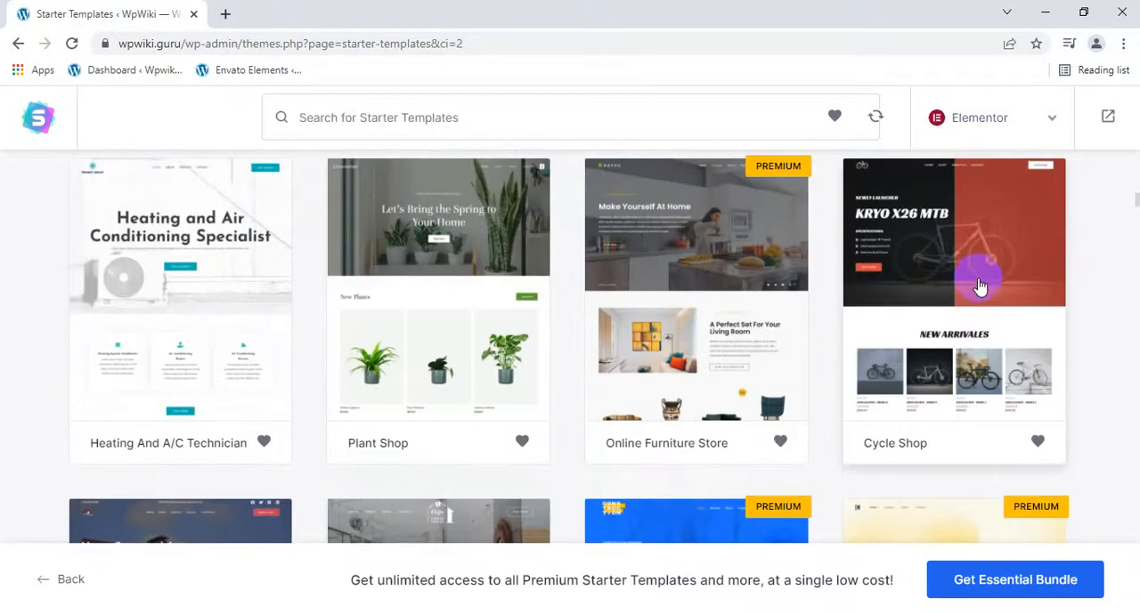
scroll(944, 399, "down", 3)
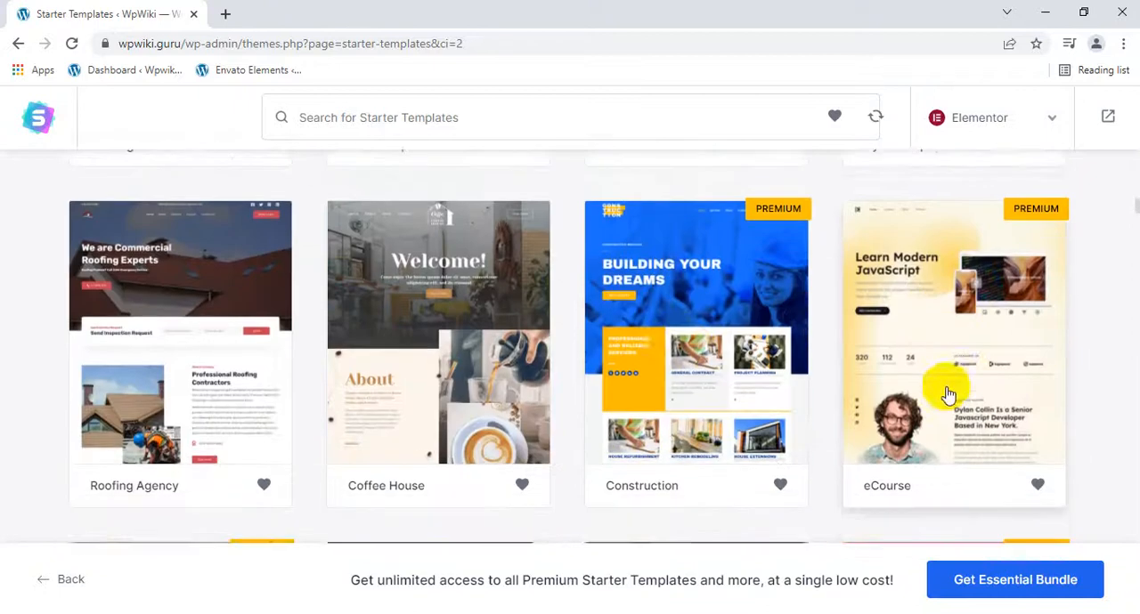
scroll(595, 322, "down", 2)
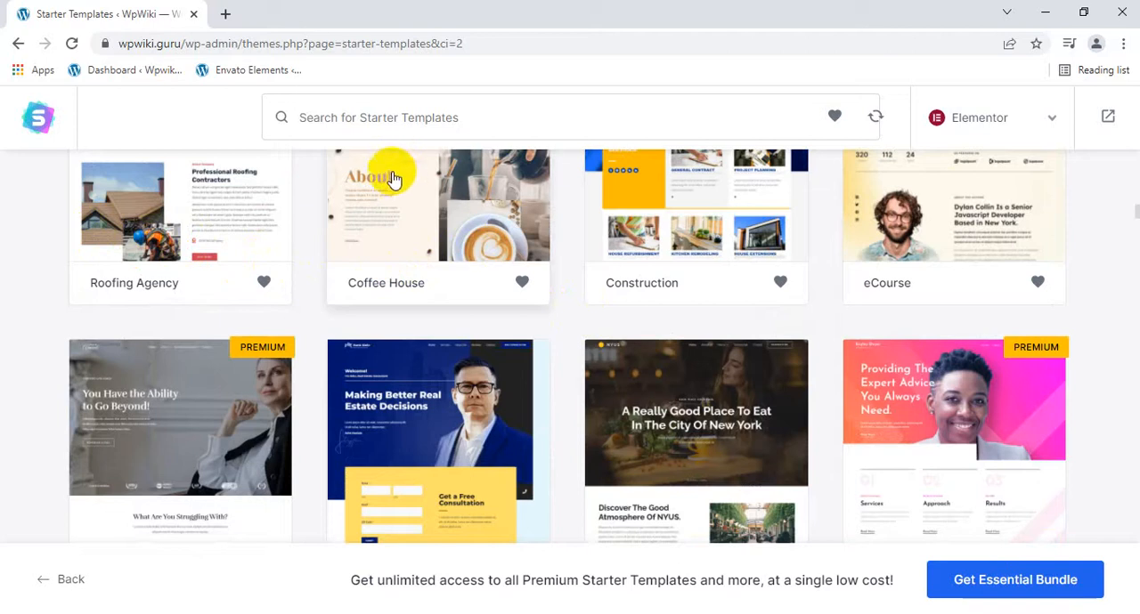
scroll(393, 179, "up", 3)
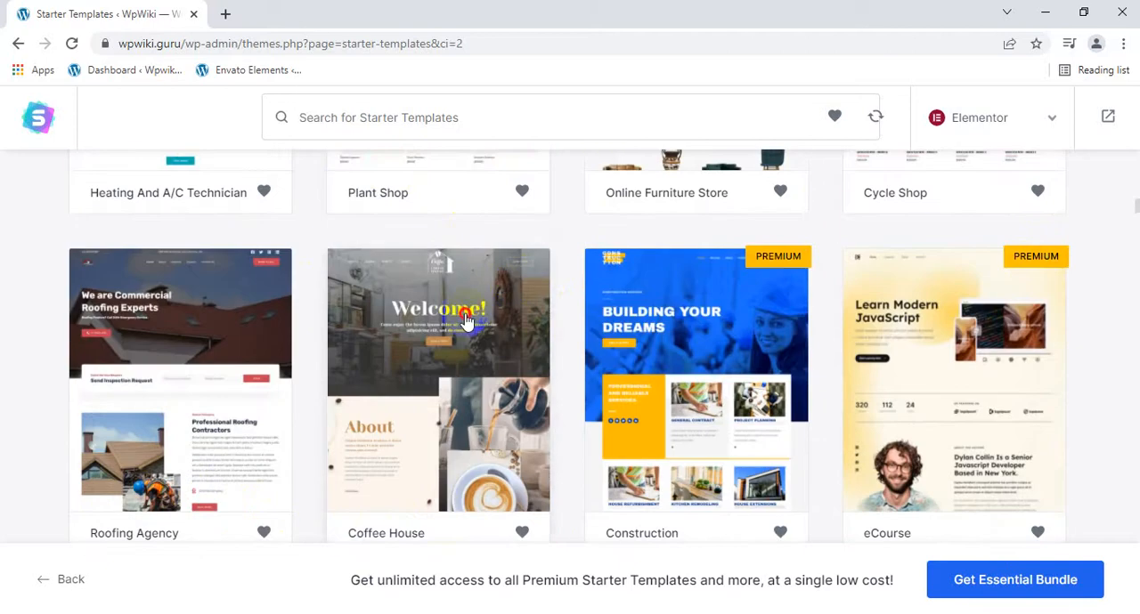
Select the Coffee House template and look through its preview from the welcome banner to the Reviews section.
left_click(465, 318)
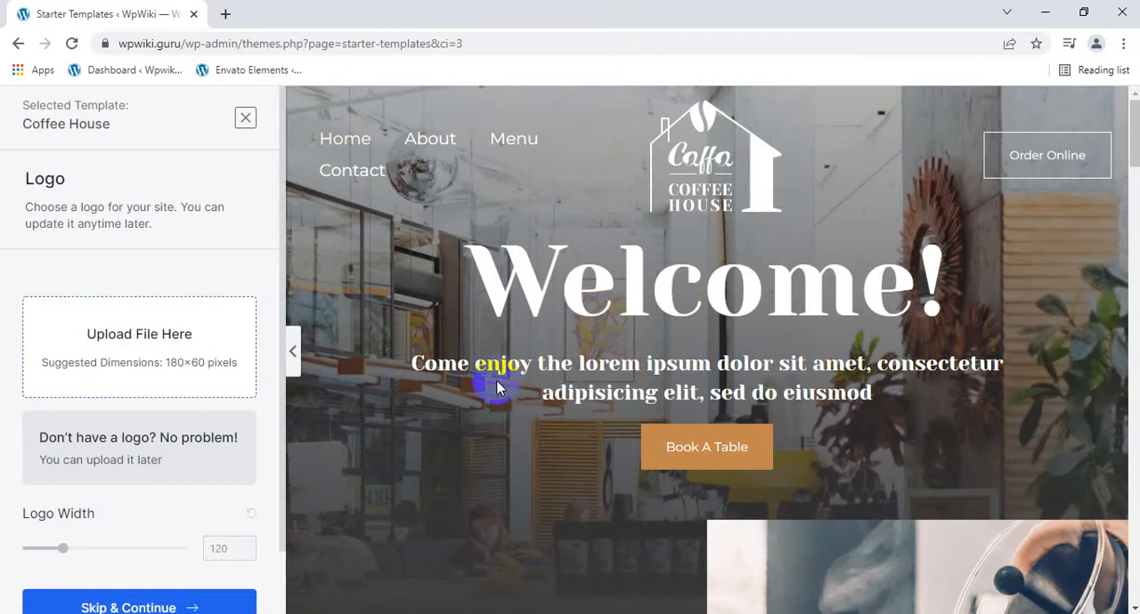
scroll(481, 356, "down", 7)
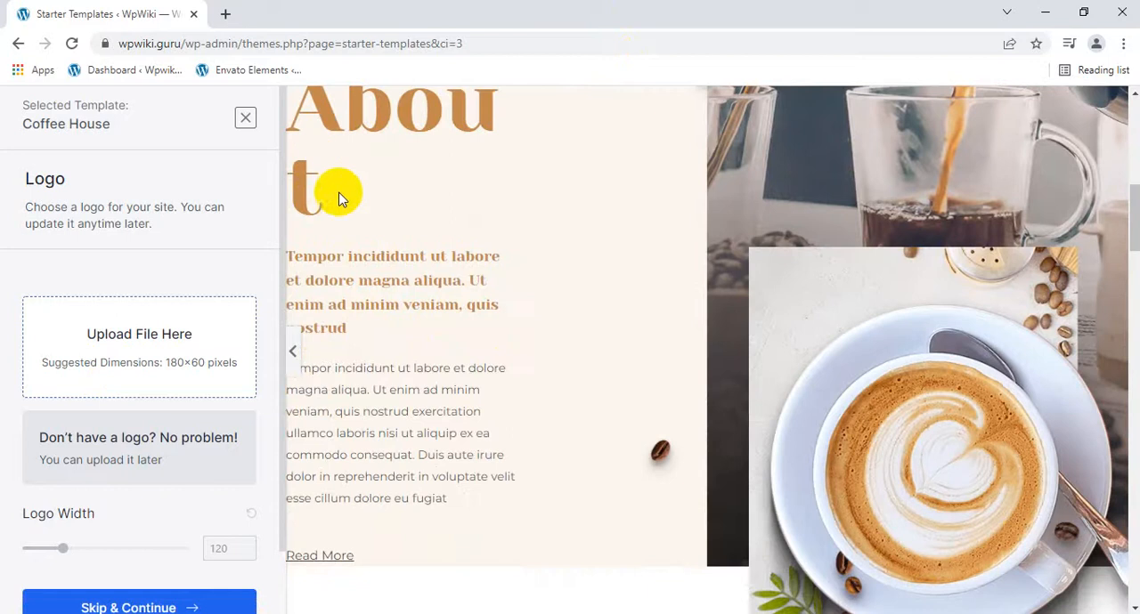
scroll(354, 226, "down", 5)
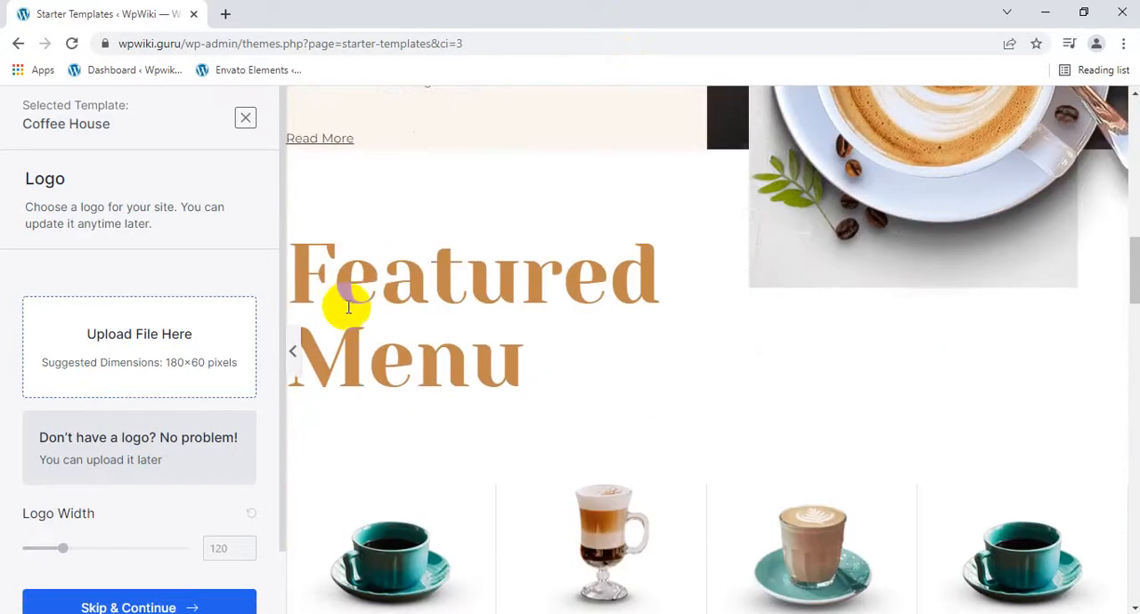
scroll(484, 389, "down", 3)
scroll(484, 389, "down", 1)
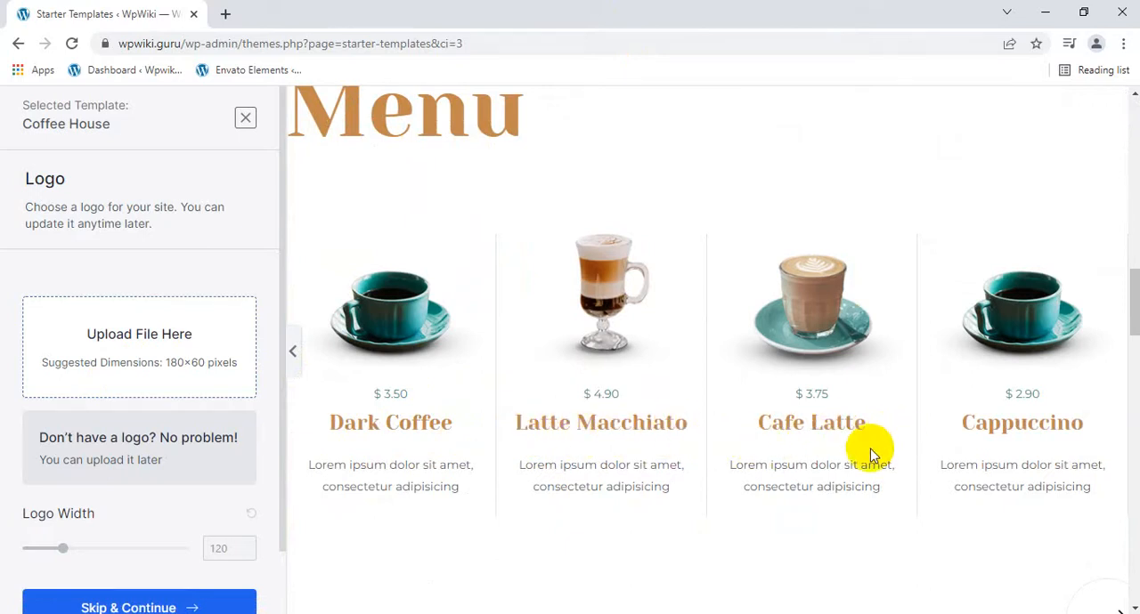
scroll(1046, 431, "down", 3)
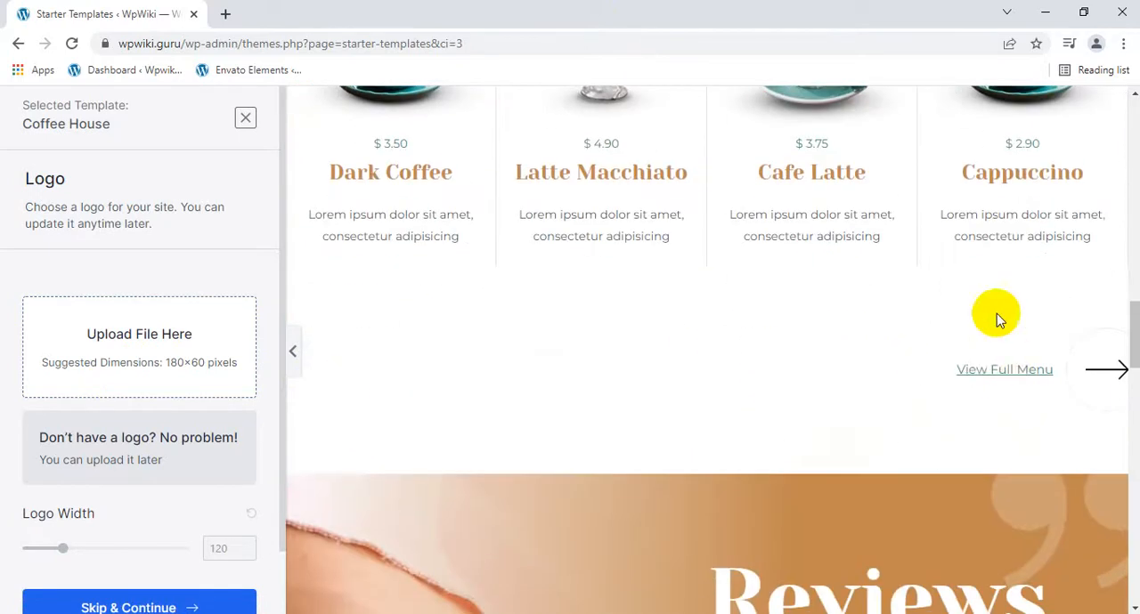
scroll(643, 451, "down", 2)
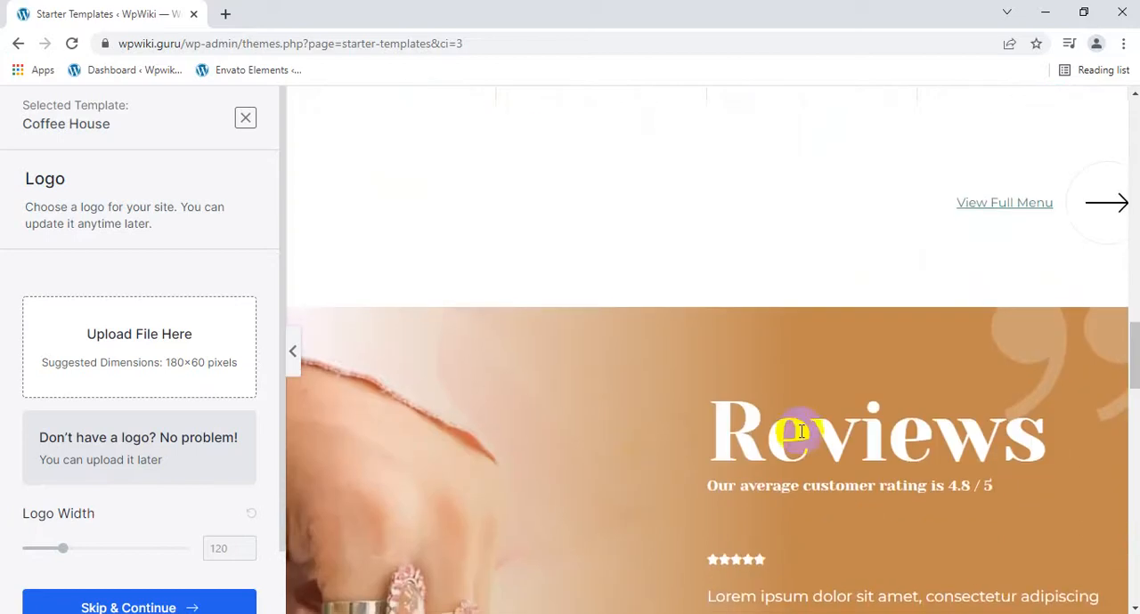
Look through the rest of the template preview down to the footer, and continue without uploading a logo.
scroll(939, 436, "down", 9)
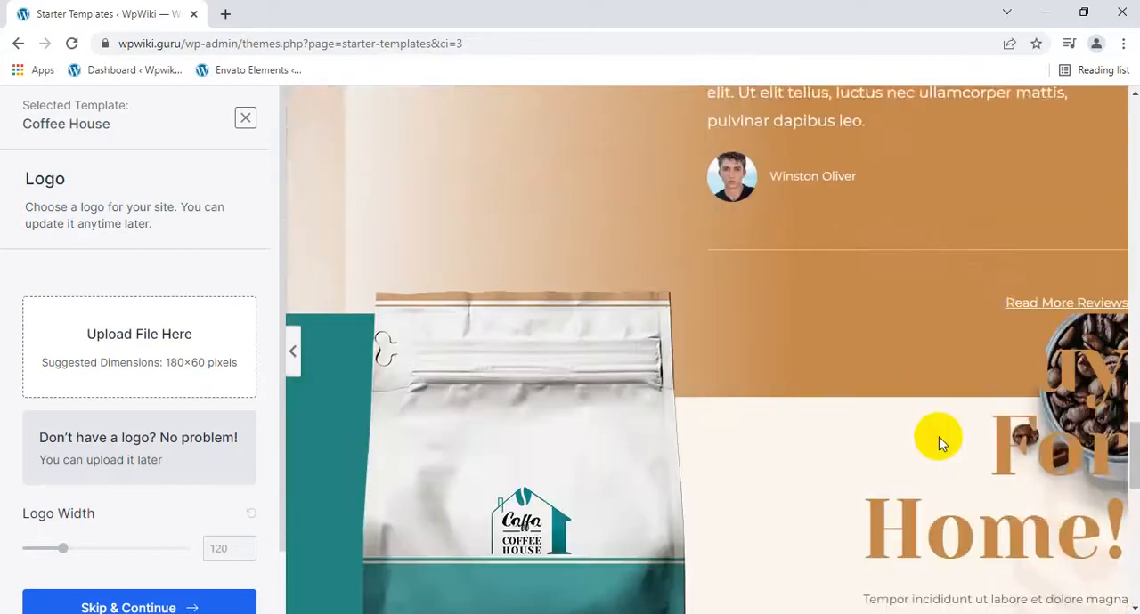
scroll(939, 436, "down", 5)
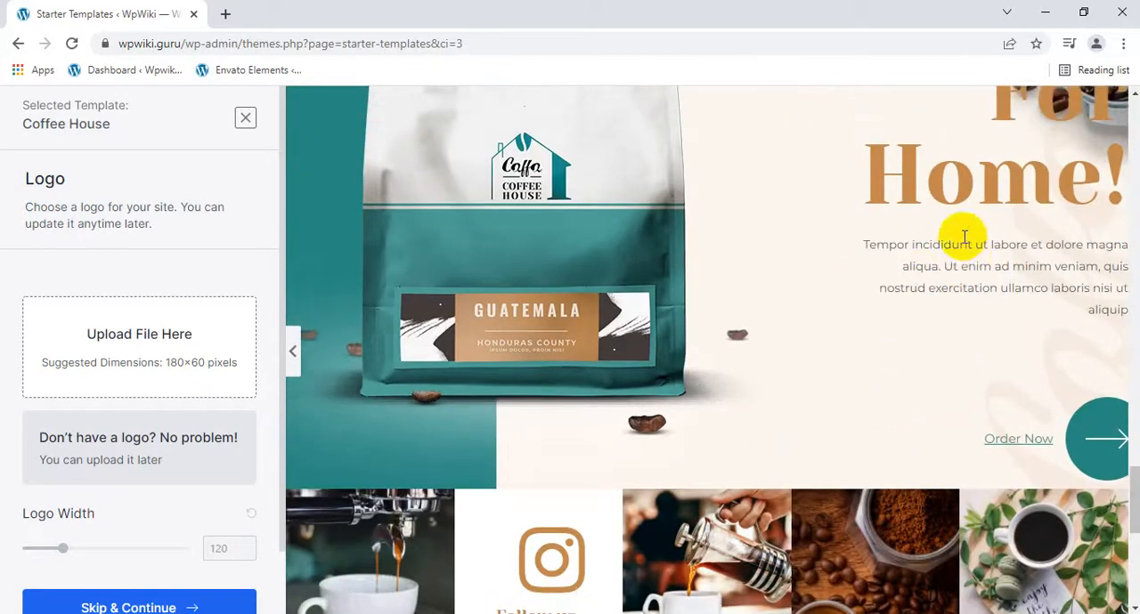
scroll(961, 237, "up", 2)
scroll(956, 247, "down", 8)
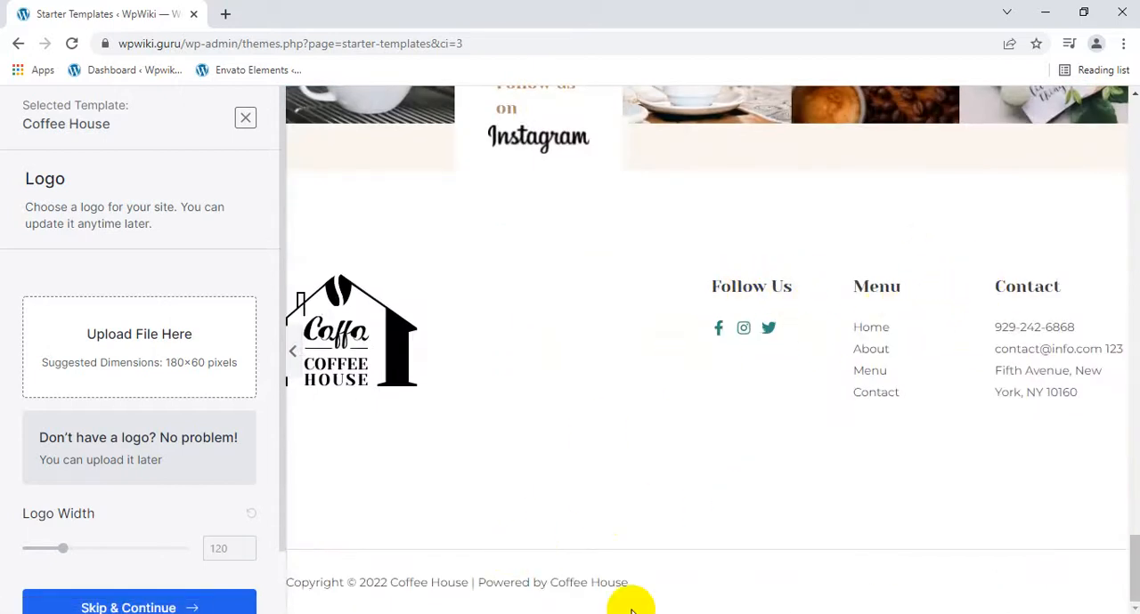
scroll(31, 567, "down", 1)
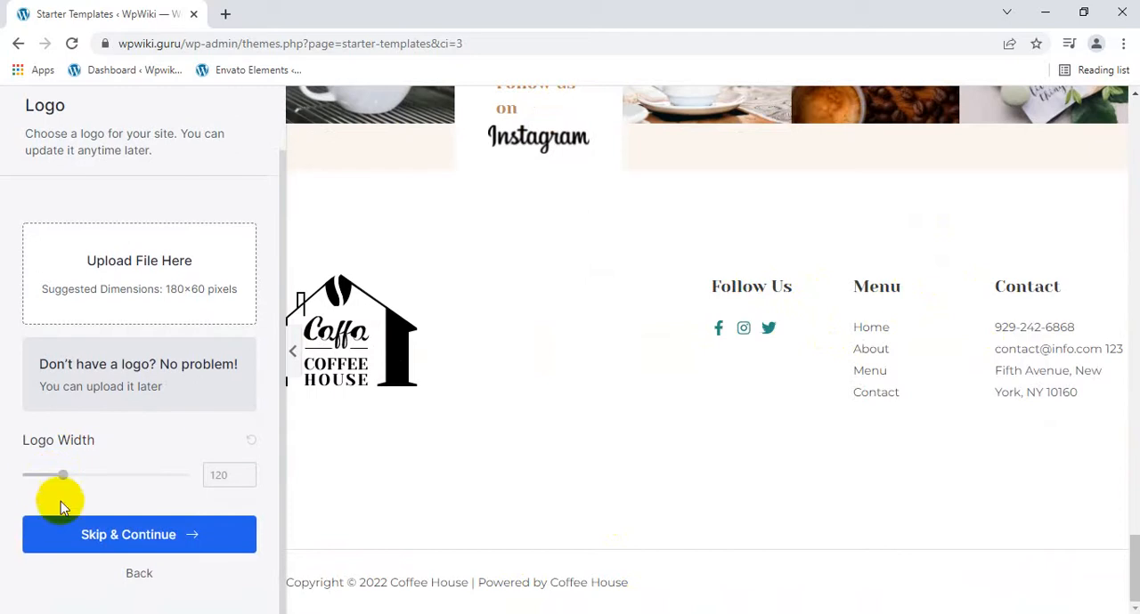
left_click(95, 534)
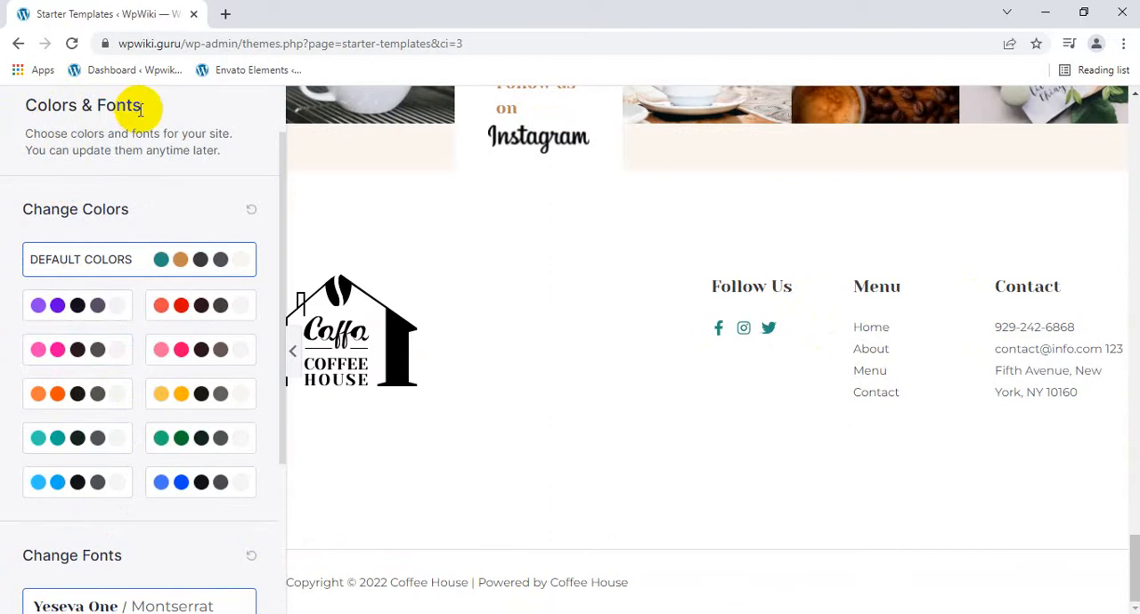
Try the pink, red and yellow color palettes on the template preview, and return to the default colors.
left_click_drag(40, 208, 135, 213)
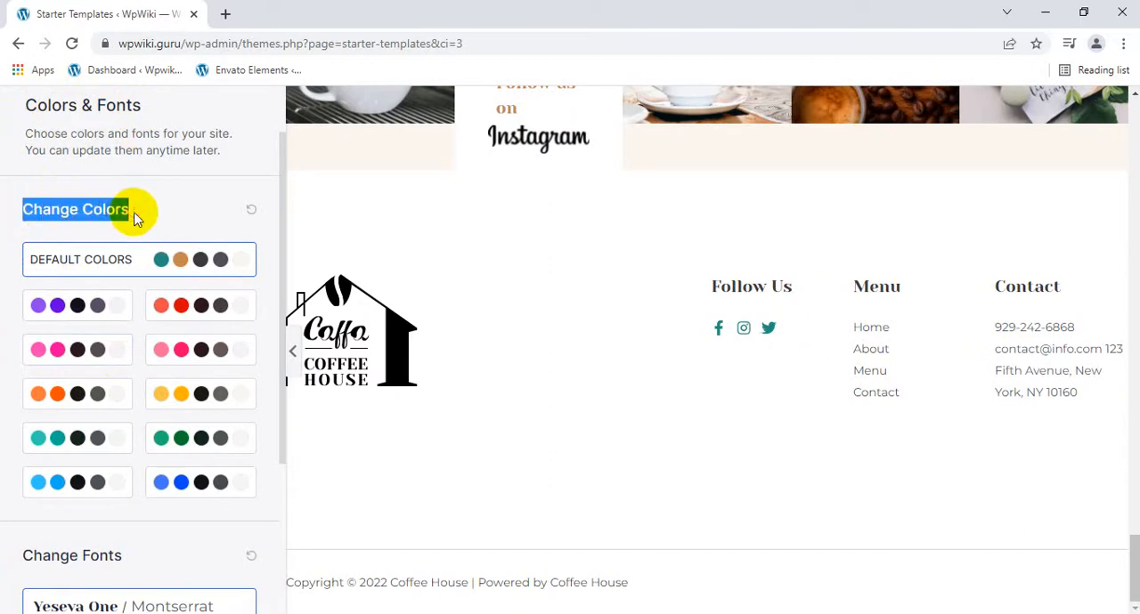
scroll(561, 392, "up", 8)
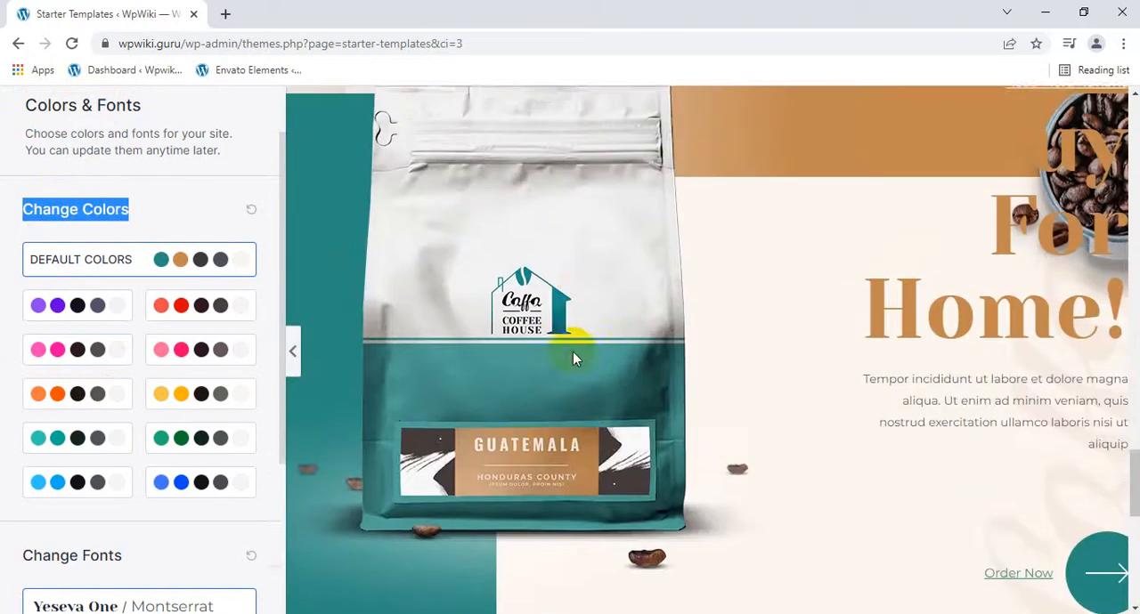
scroll(572, 351, "up", 3)
left_click(45, 340)
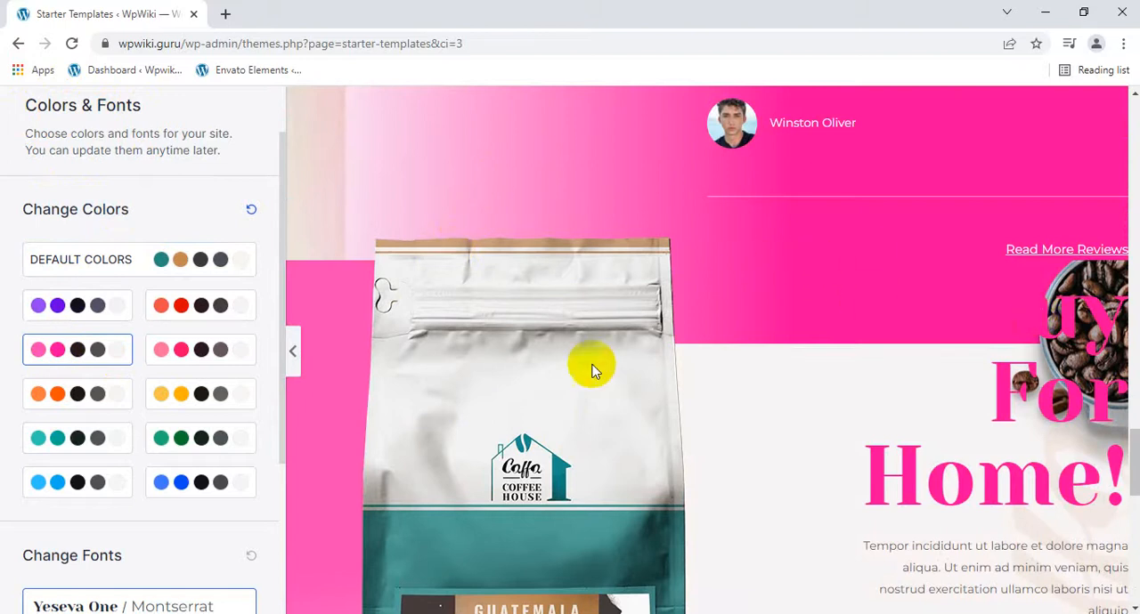
left_click(170, 303)
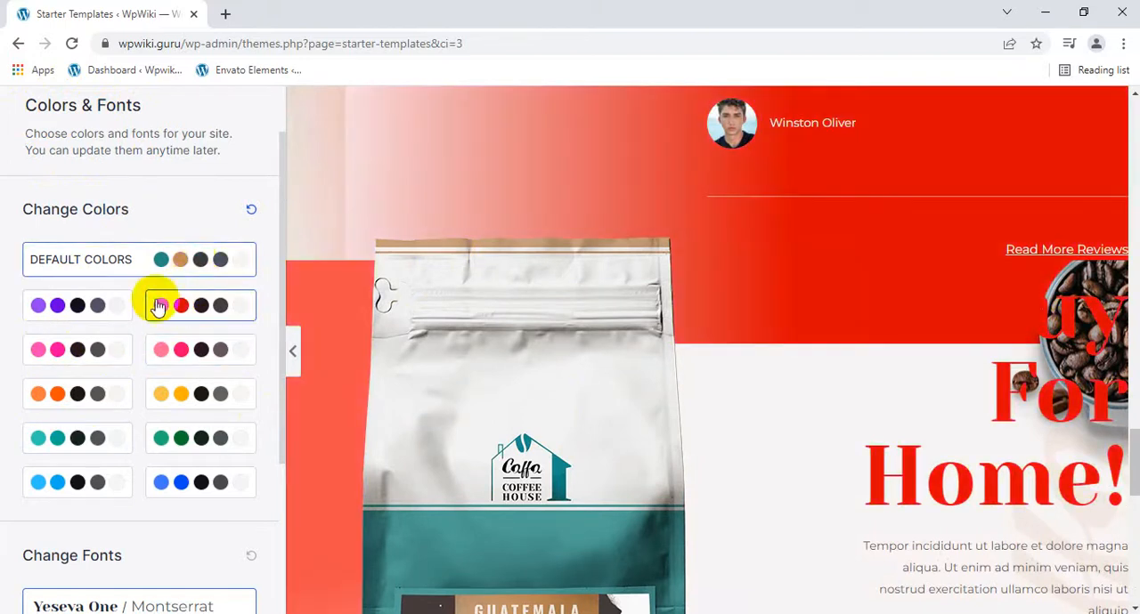
left_click(185, 396)
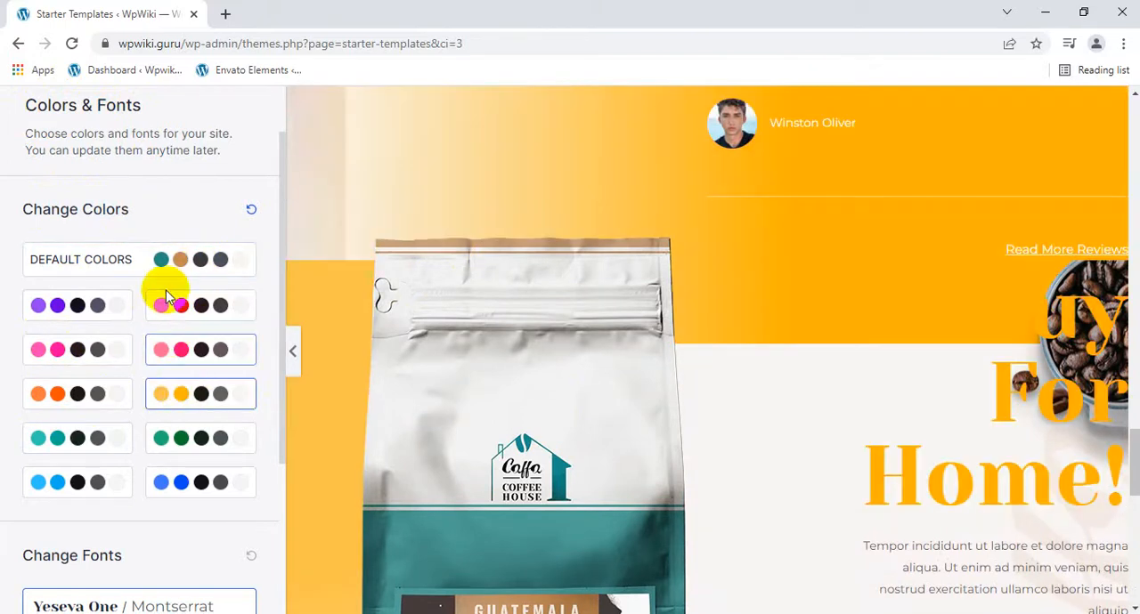
left_click(183, 263)
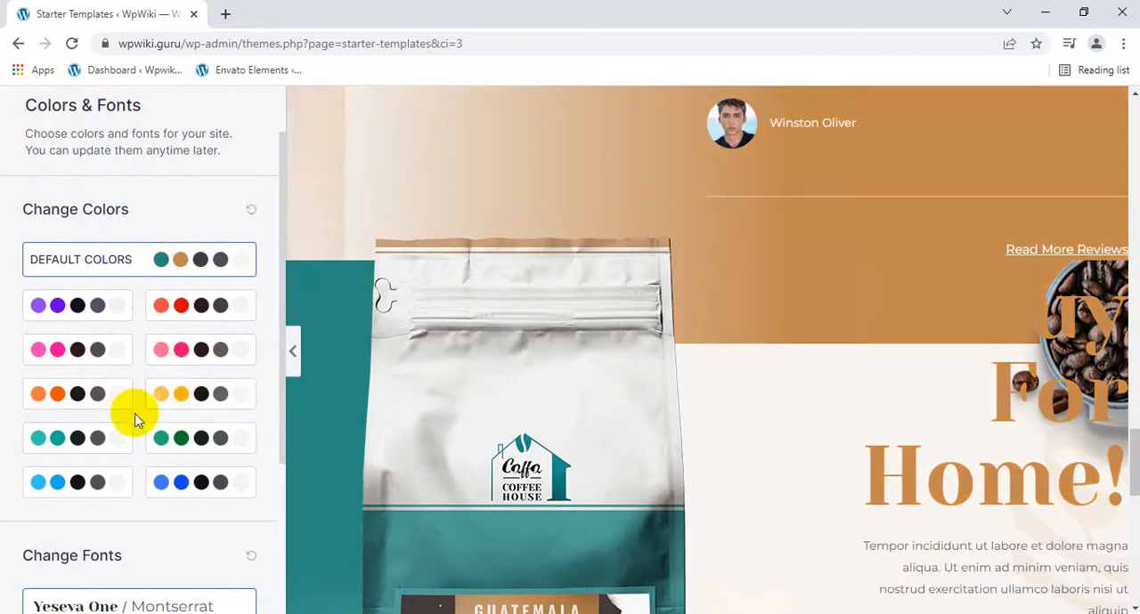
Compare the font pairings on the Reviews section of the preview, and choose Open Sans / Work Sans.
scroll(227, 516, "down", 3)
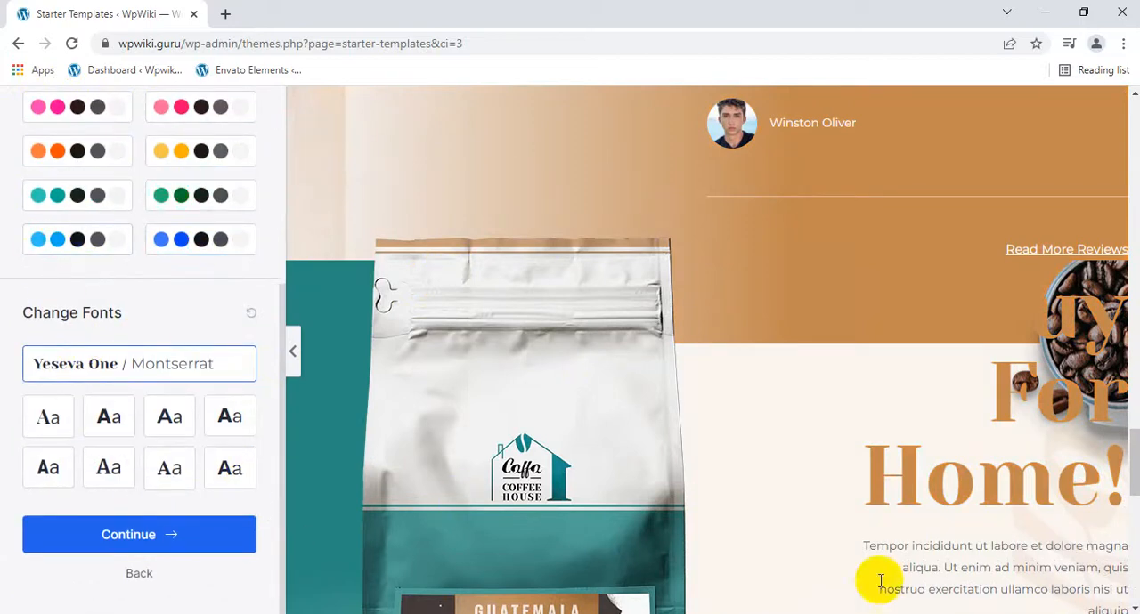
scroll(718, 443, "down", 10)
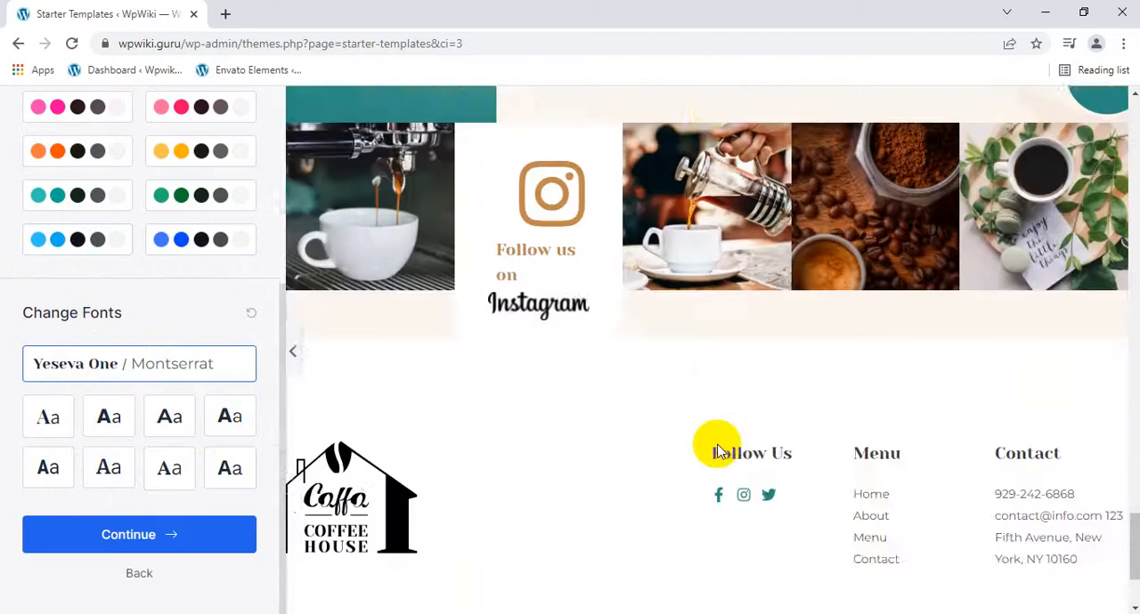
scroll(720, 450, "up", 15)
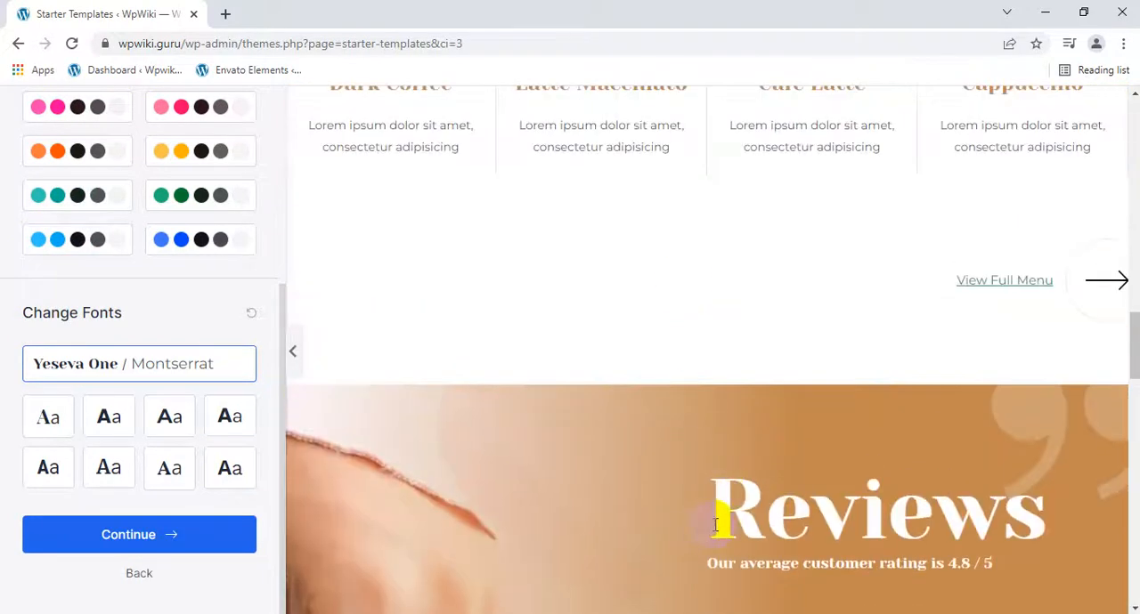
left_click_drag(718, 525, 1026, 524)
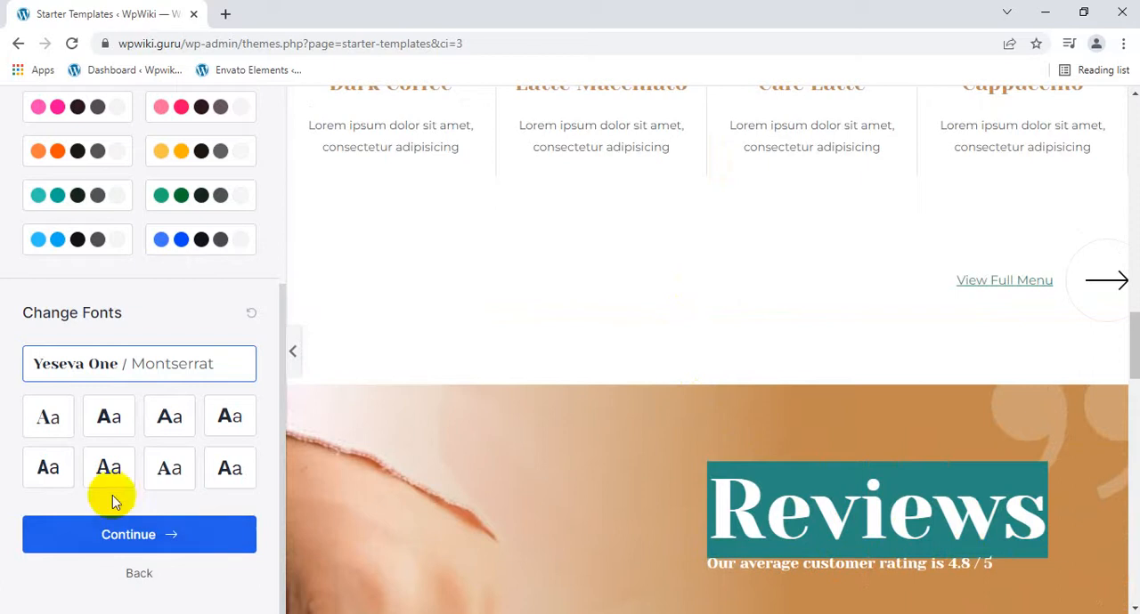
left_click(53, 418)
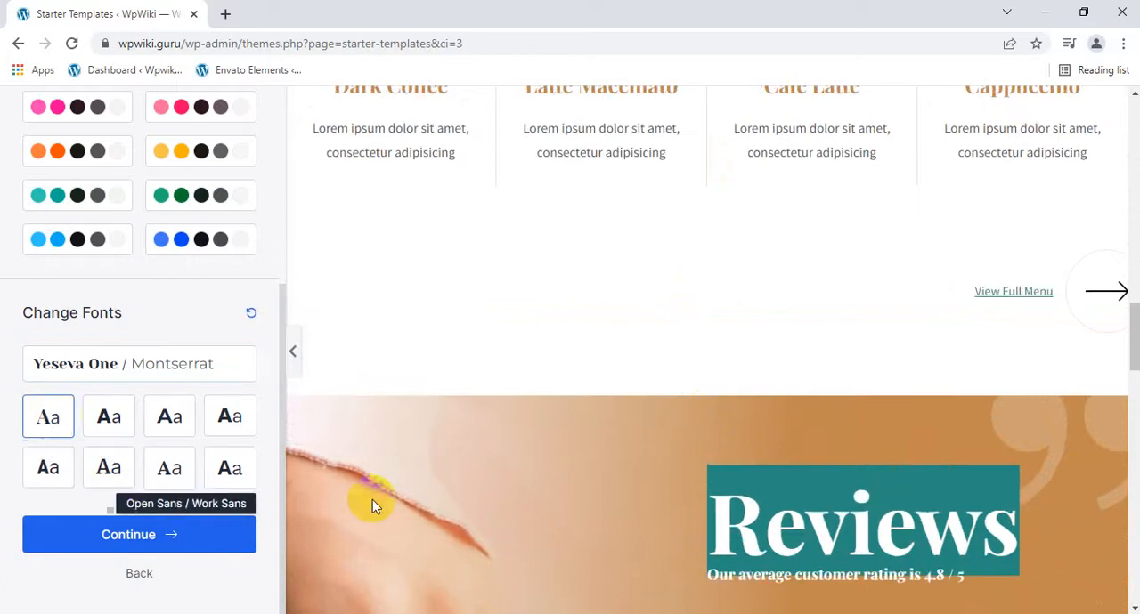
scroll(638, 483, "down", 3)
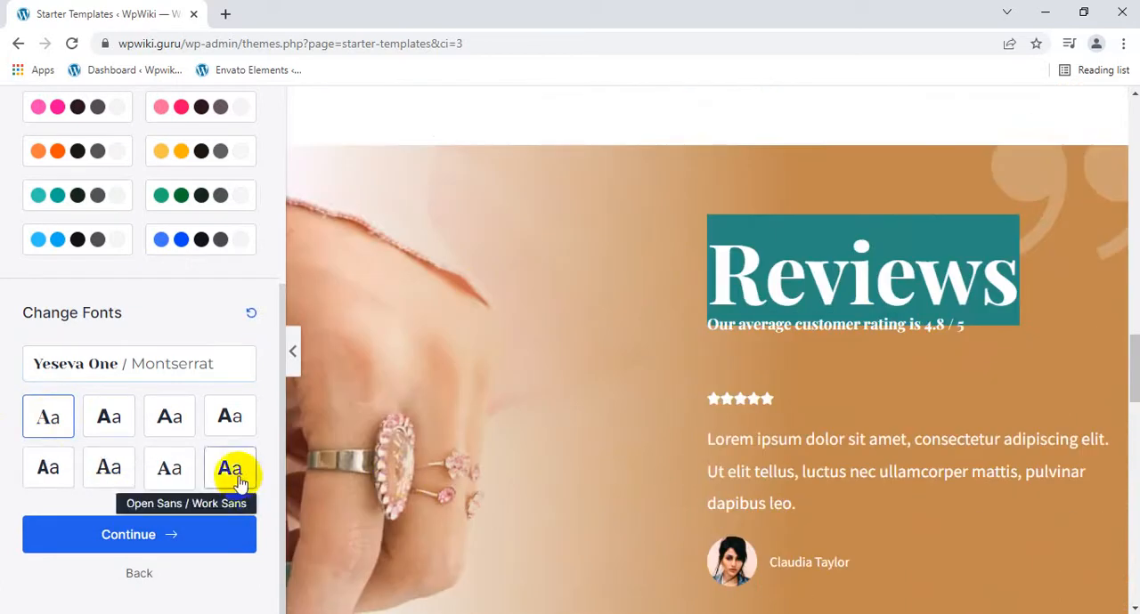
left_click(118, 417)
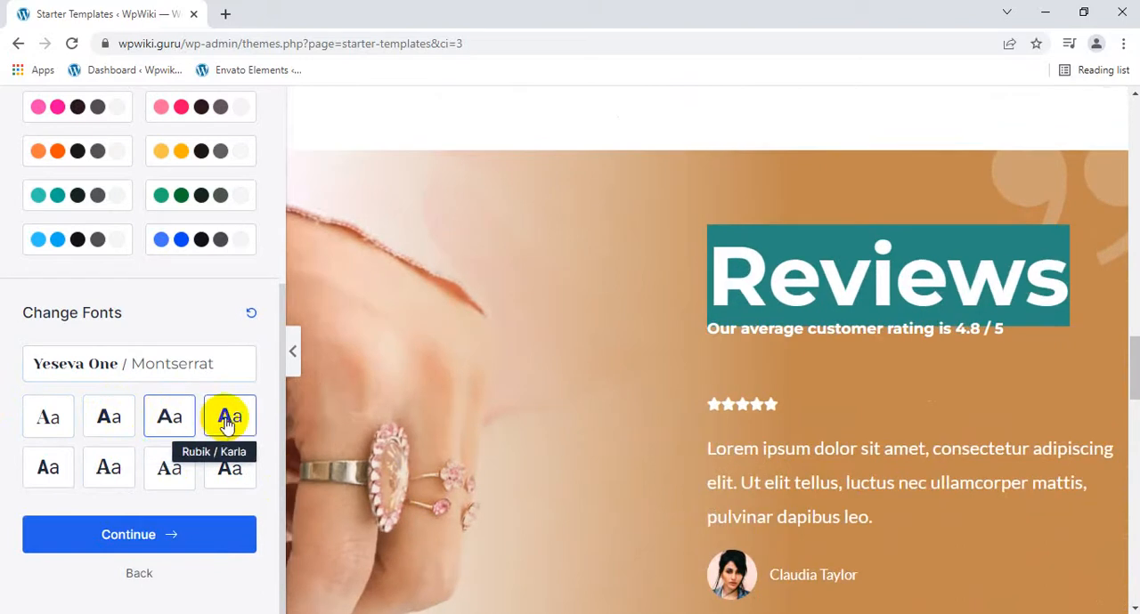
left_click(229, 418)
left_click(100, 468)
left_click(162, 472)
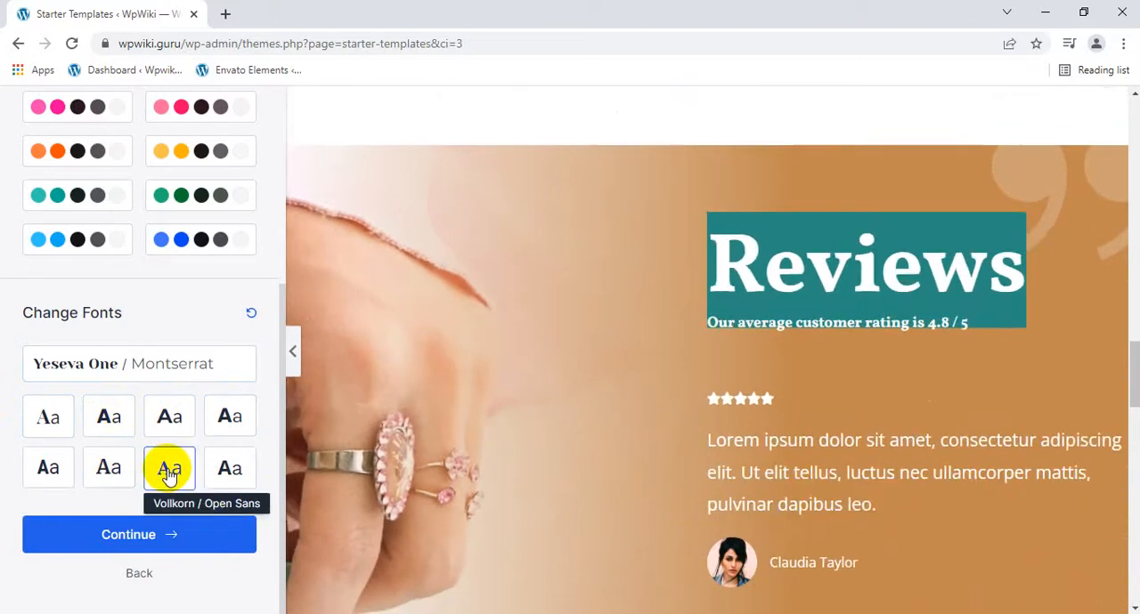
left_click(210, 468)
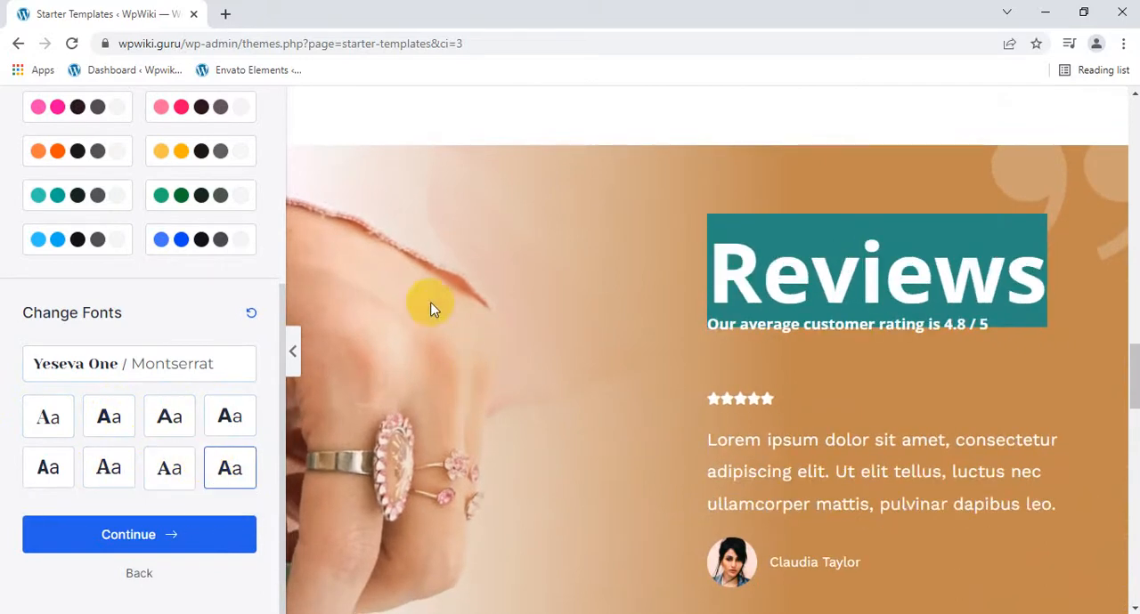
Confirm the colors and fonts, and build the website with all the advanced import options left enabled.
left_click(114, 542)
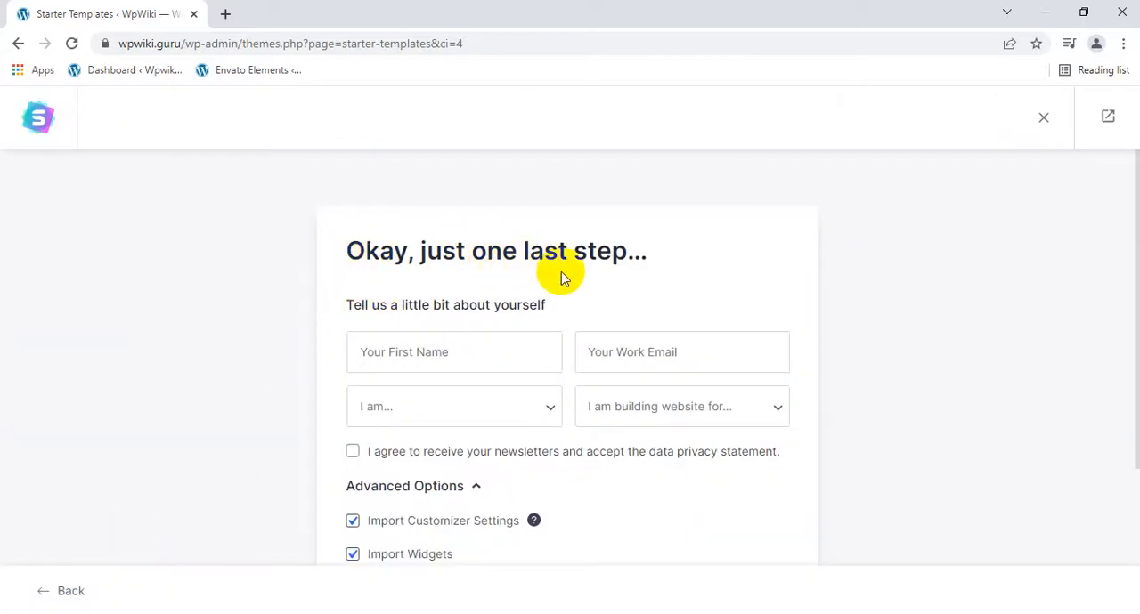
scroll(420, 394, "down", 3)
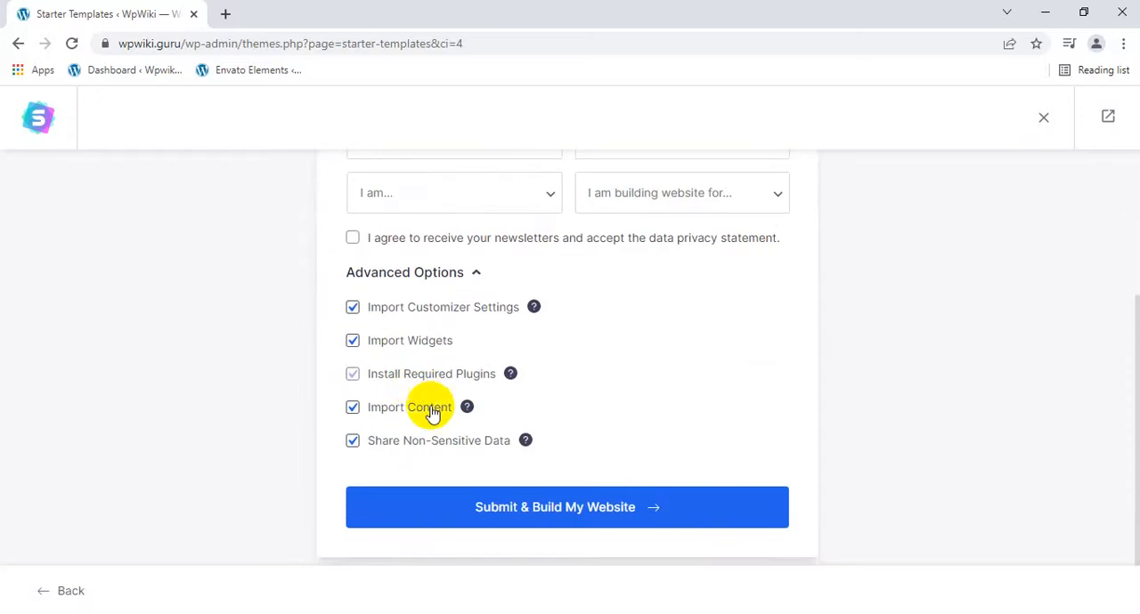
left_click(554, 507)
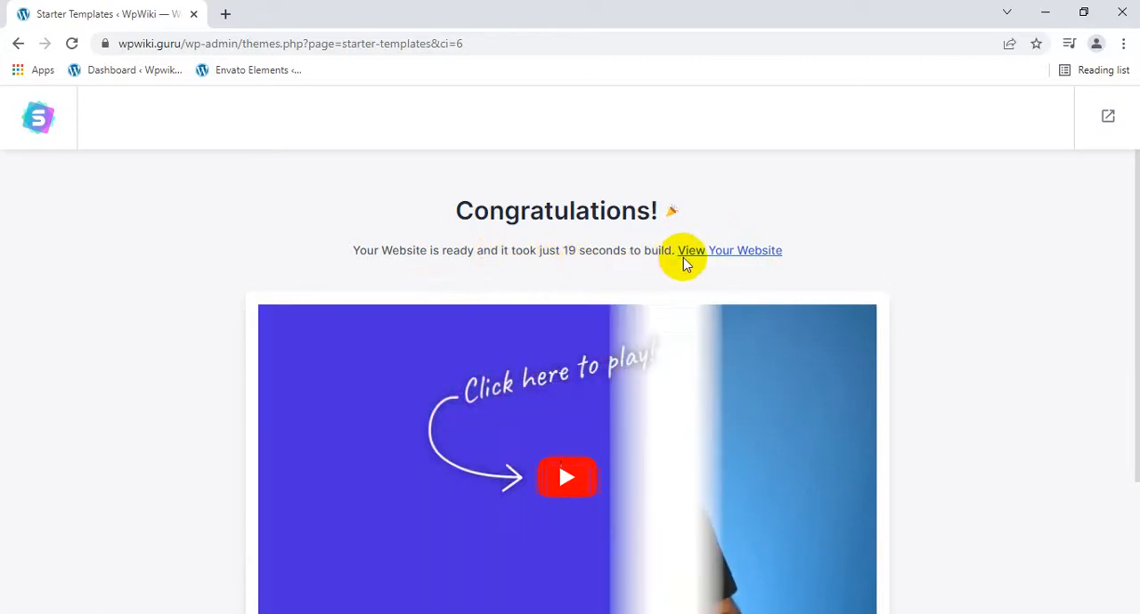
Open the finished website and look through its home page from the welcome banner to the footer and back.
left_click(721, 252)
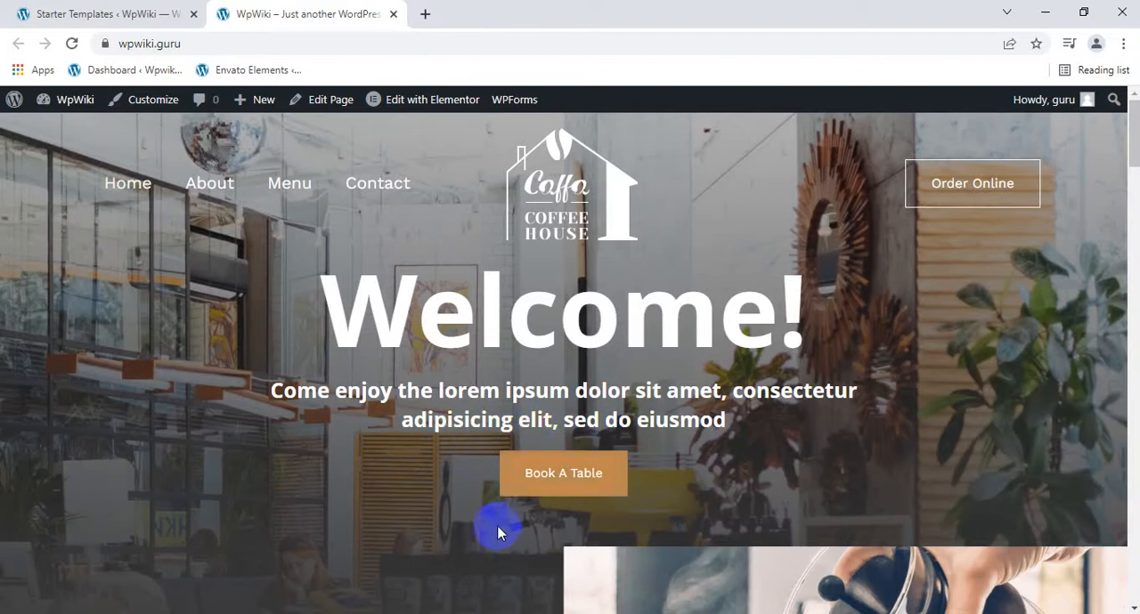
scroll(499, 526, "down", 5)
scroll(501, 517, "up", 3)
scroll(495, 383, "up", 3)
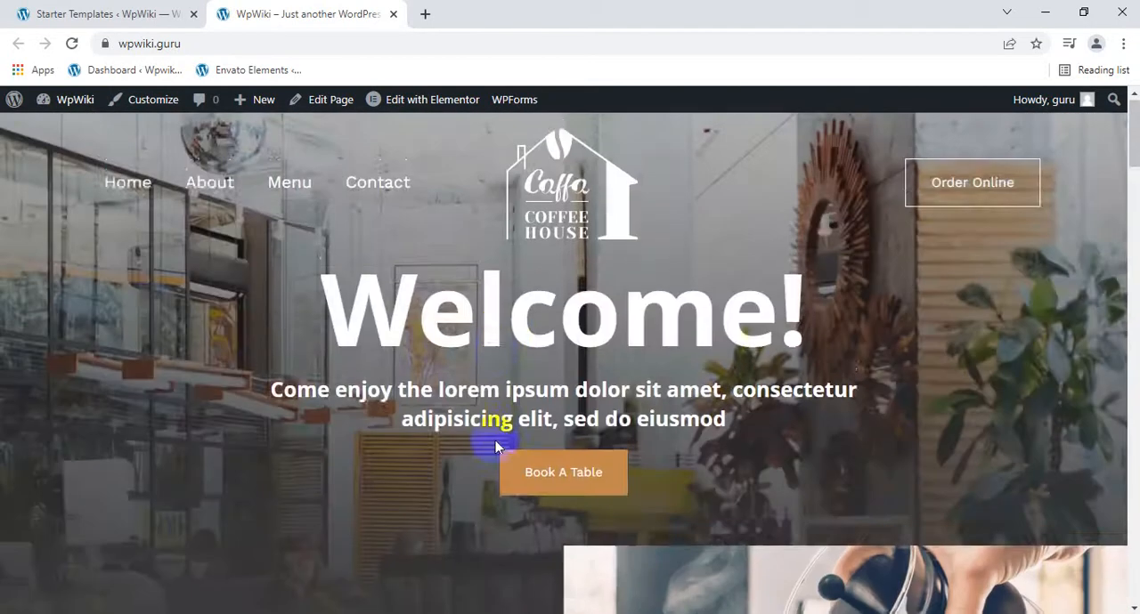
scroll(494, 437, "down", 12)
scroll(525, 552, "down", 20)
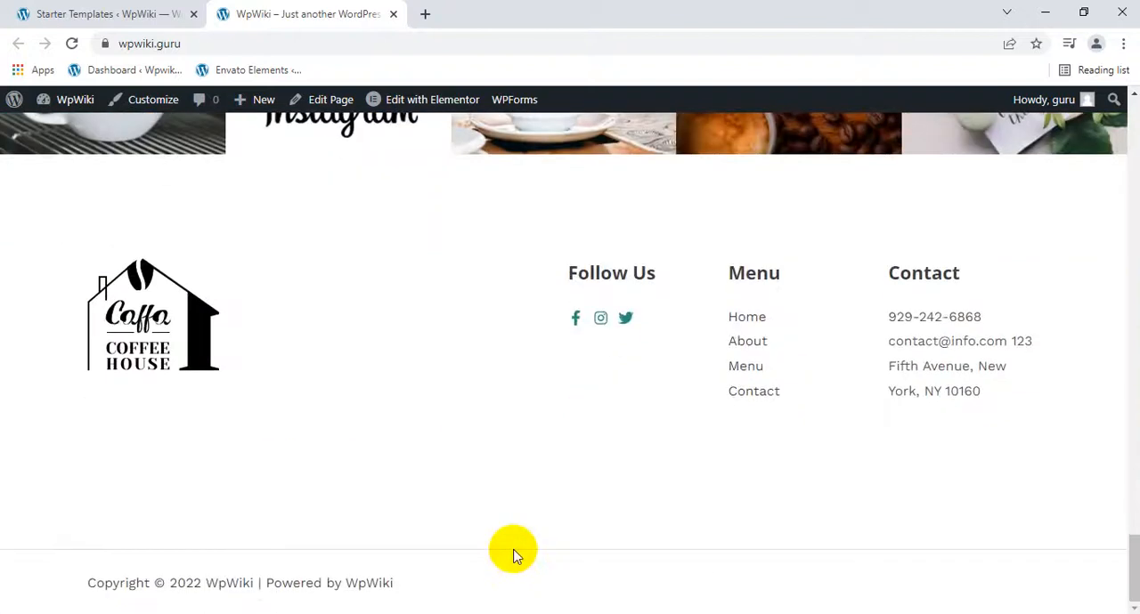
scroll(512, 552, "up", 15)
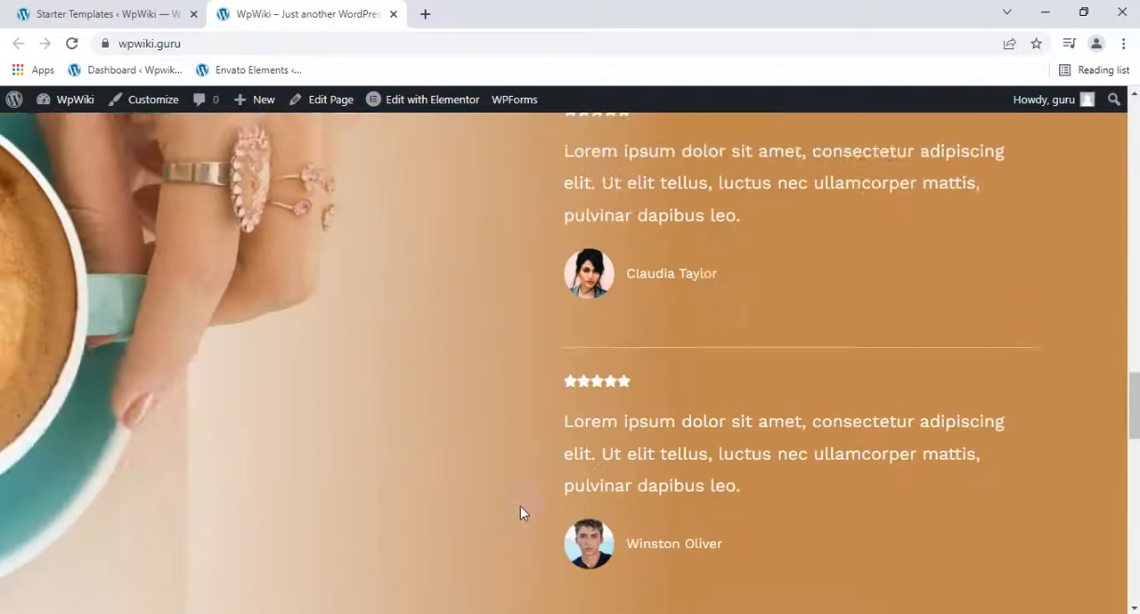
scroll(524, 496, "up", 10)
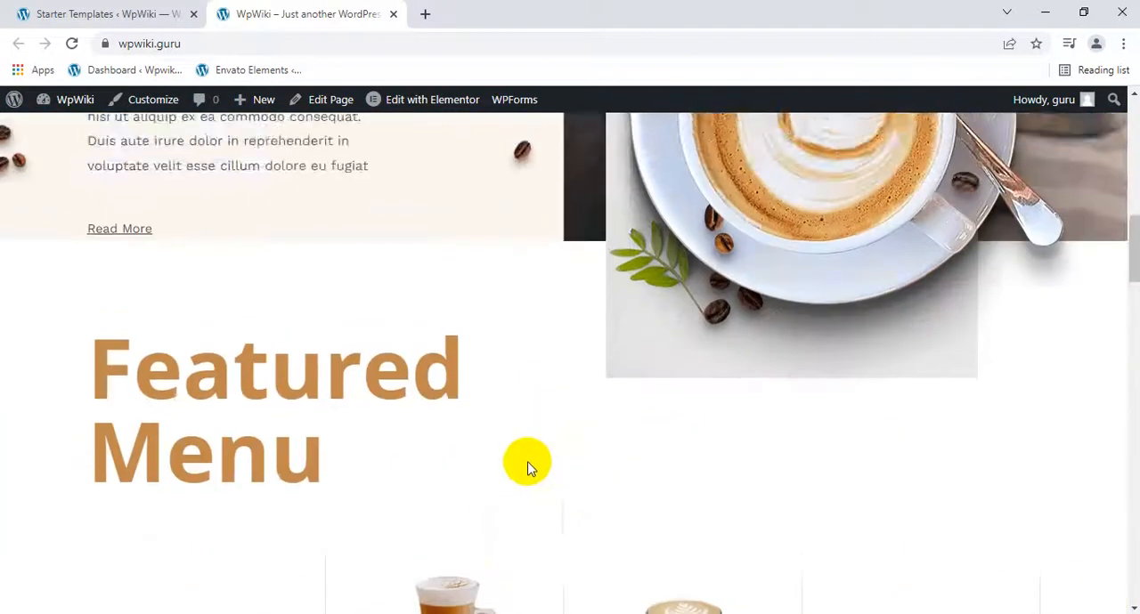
scroll(522, 469, "up", 6)
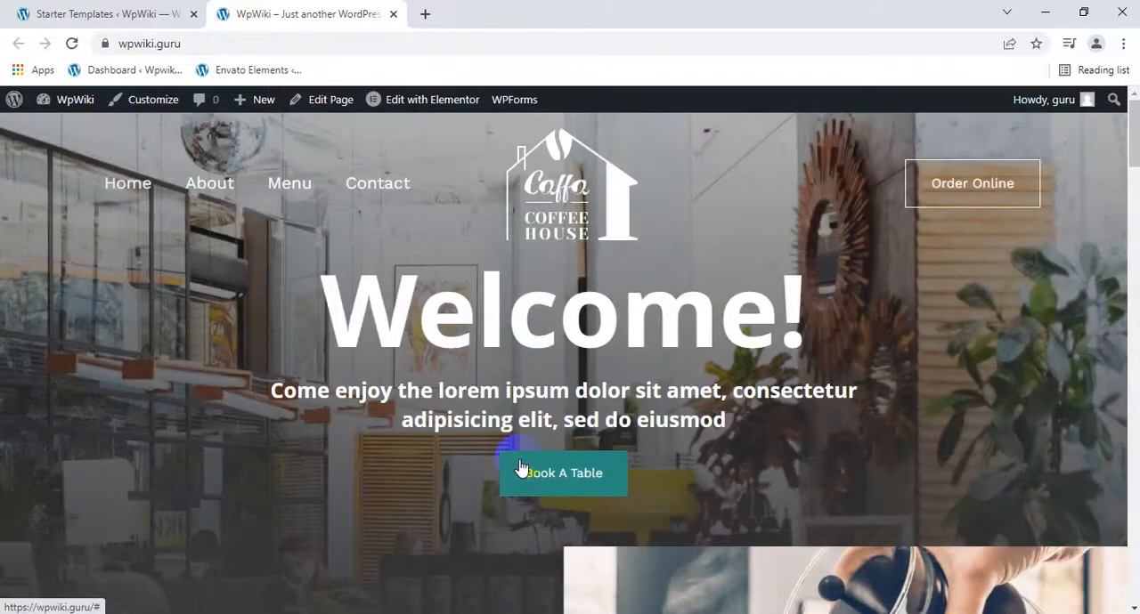